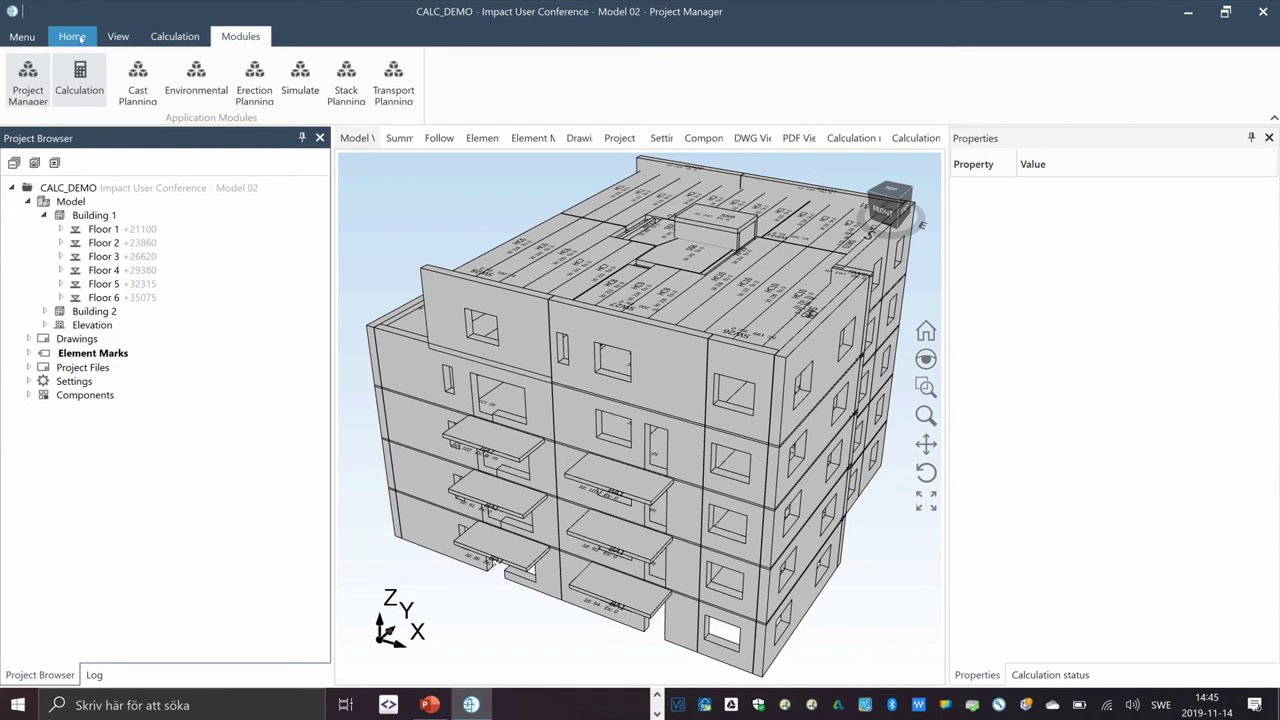
Open Floor 5 of Building 1 in a new Calculation View from the Project Browser
left_click(80, 38)
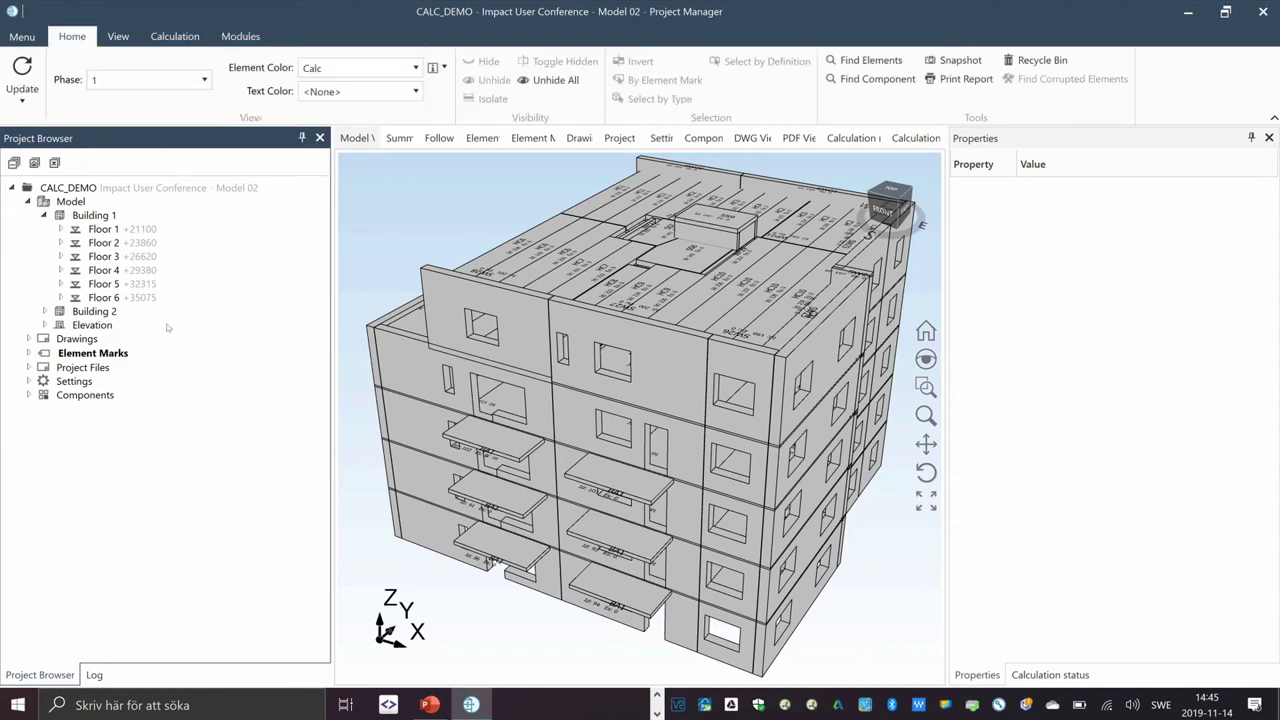
right_click(131, 289)
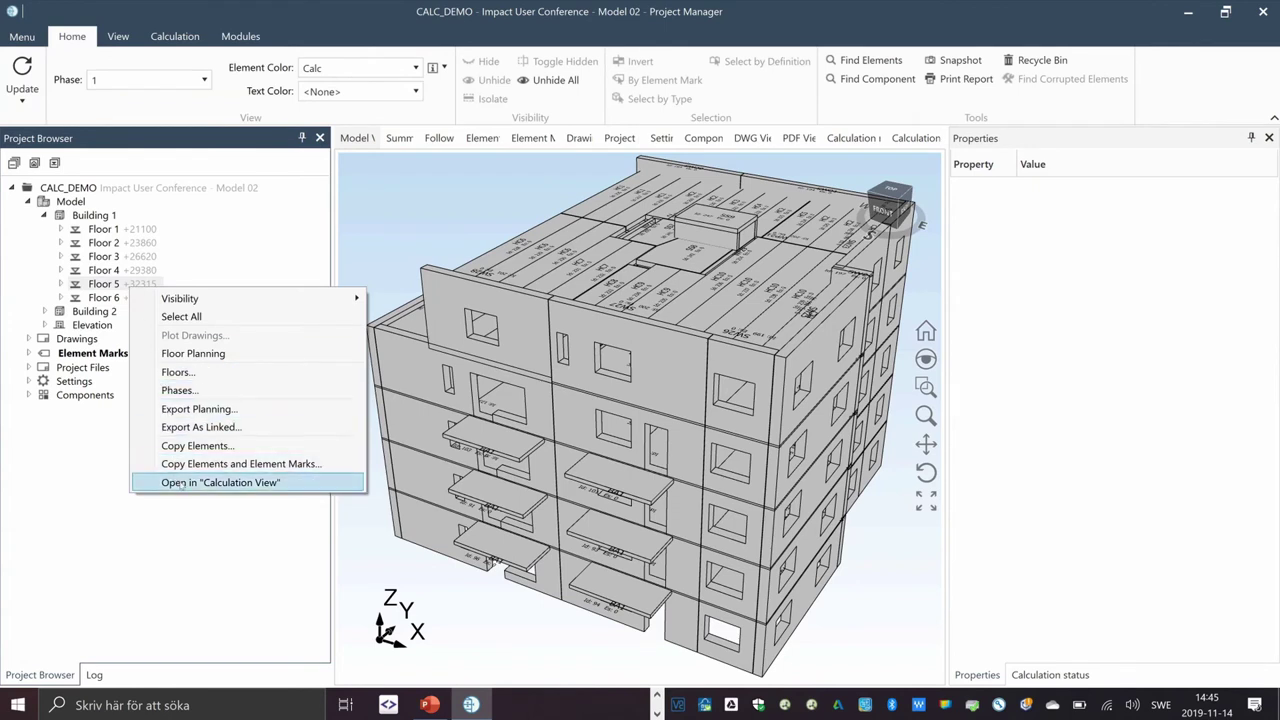
left_click(184, 483)
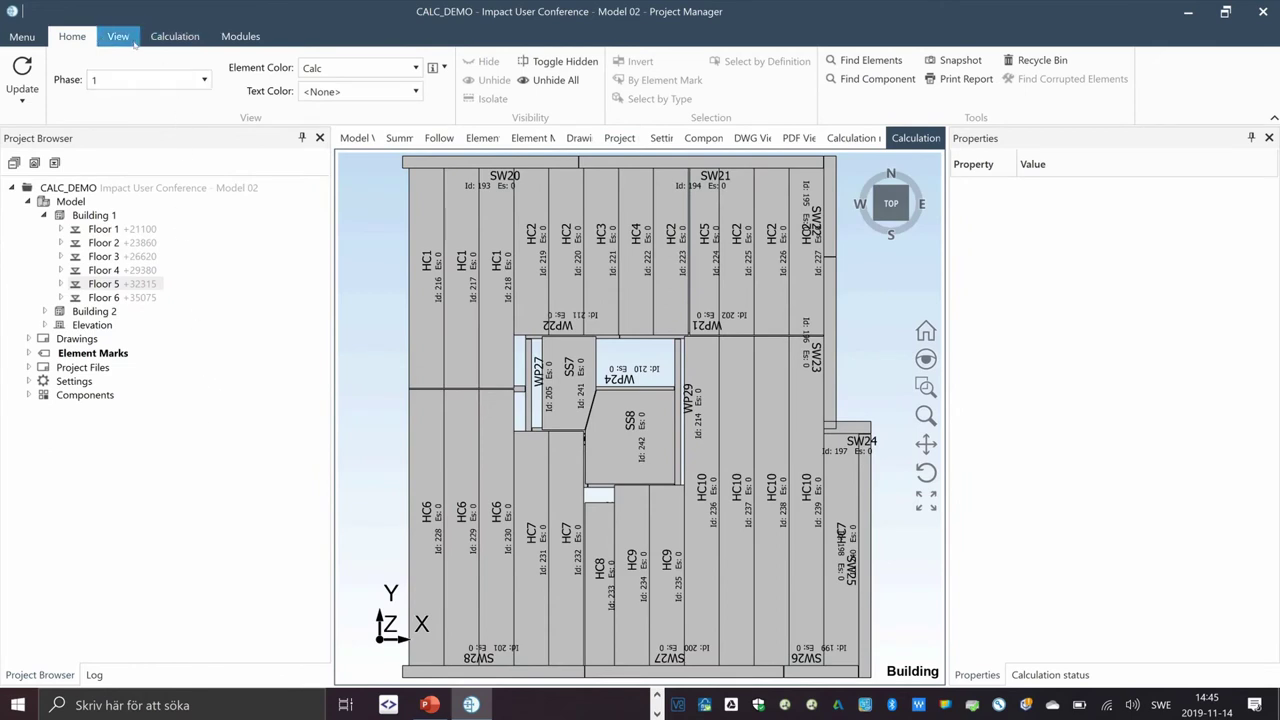
Check the calculation settings and leave the design code as Eurocode (Swedish)
left_click(174, 38)
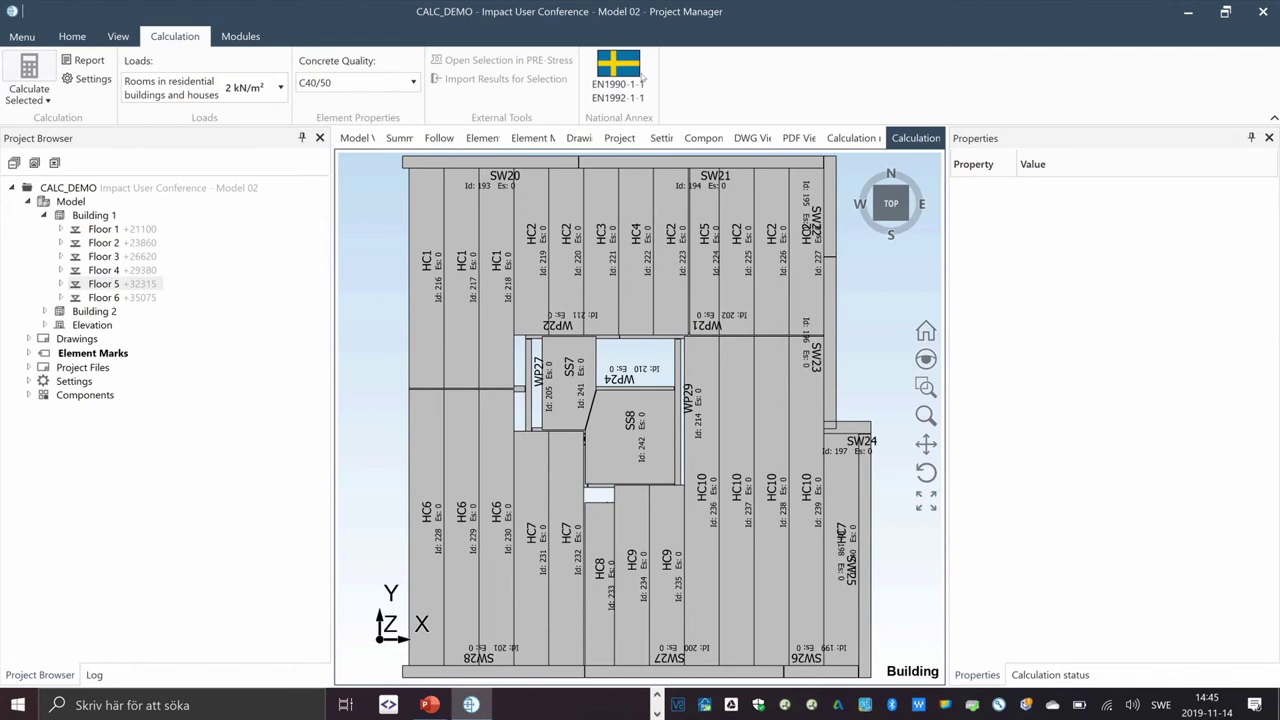
left_click(76, 79)
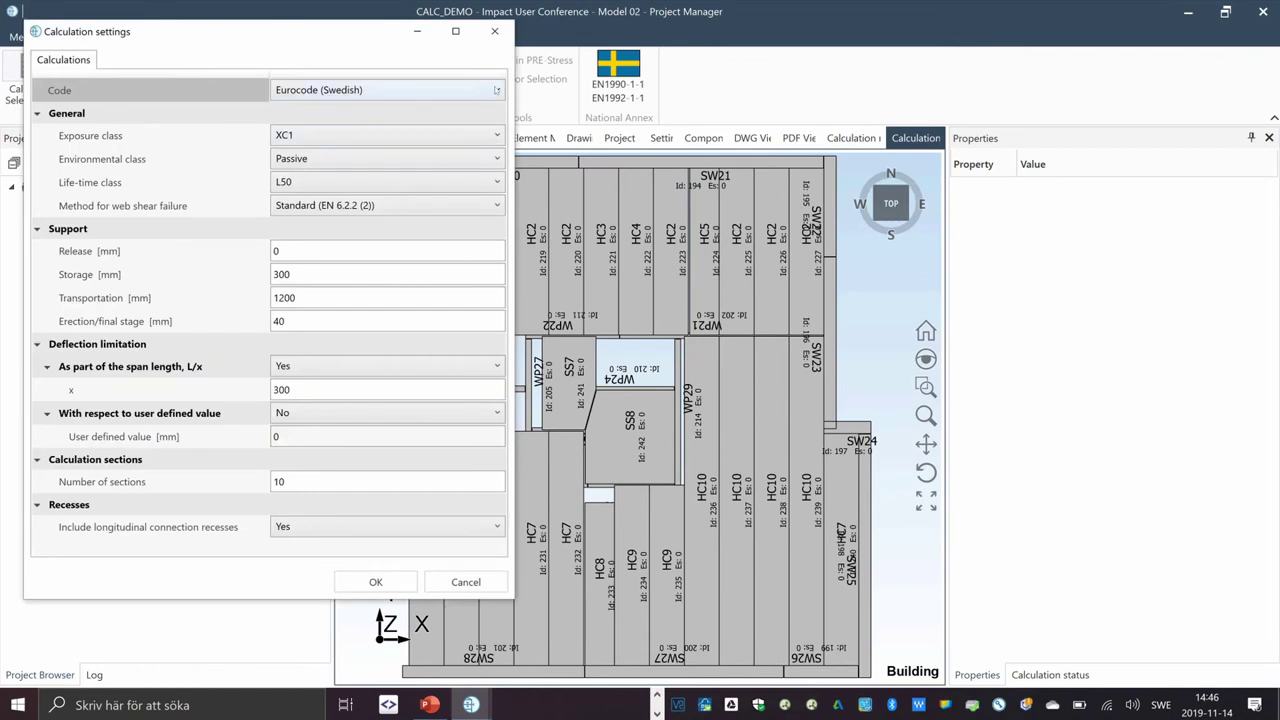
left_click(496, 91)
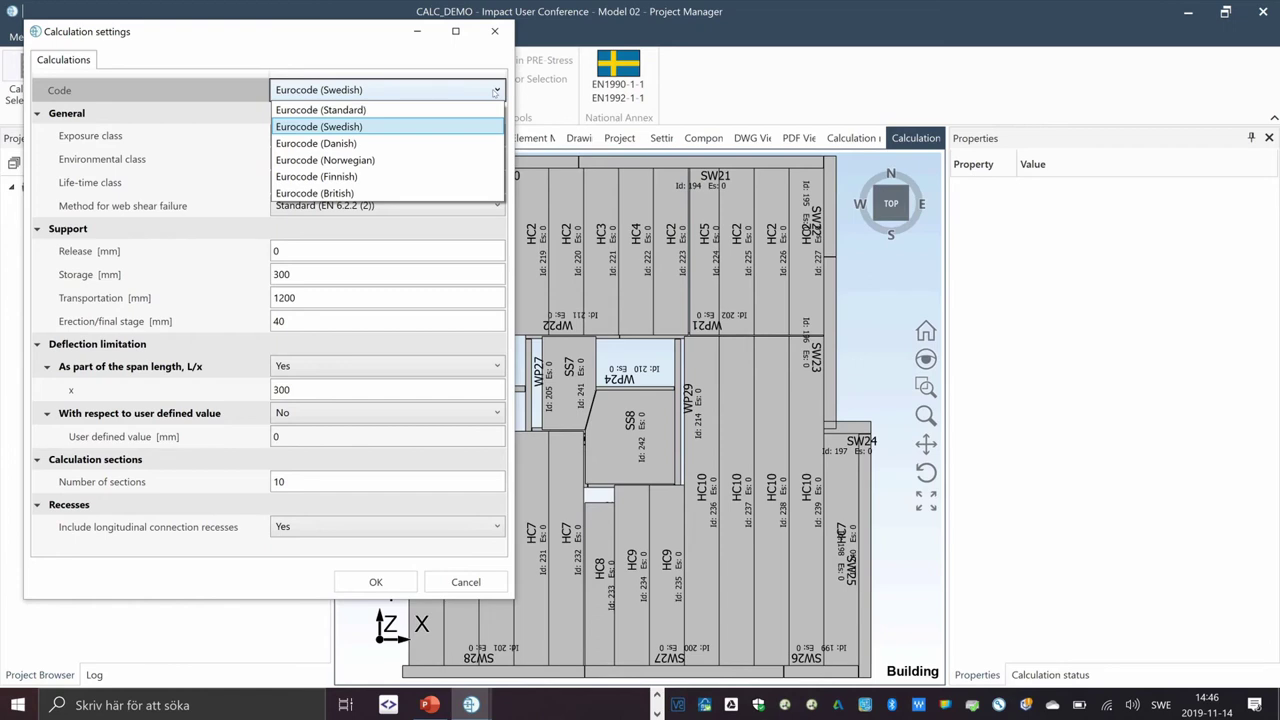
left_click(495, 33)
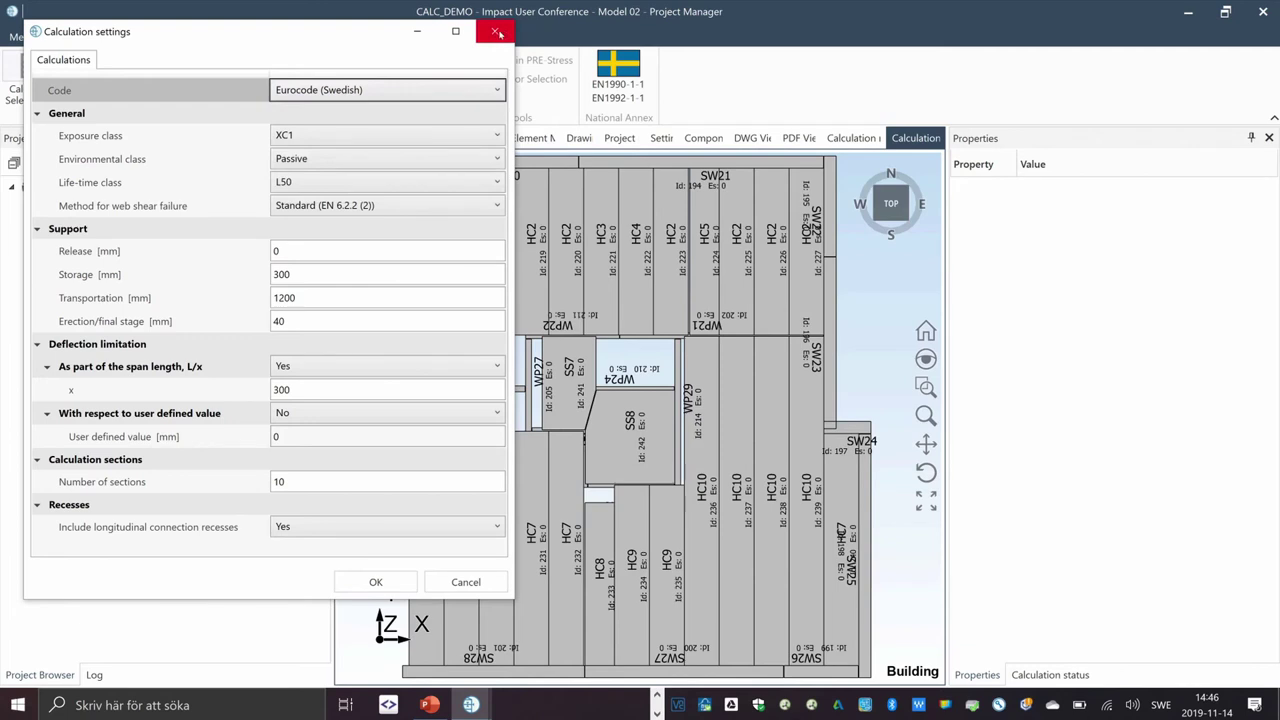
left_click(496, 34)
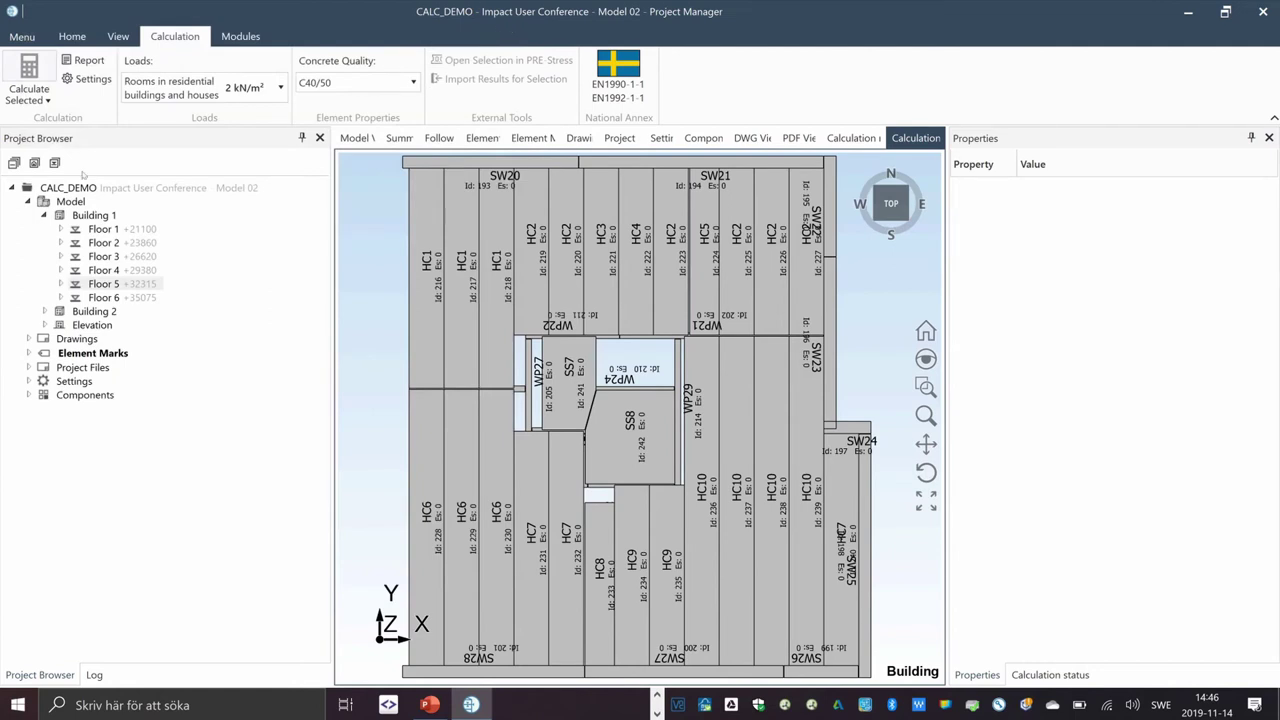
Select HC1 slabs 216, 217 and 218 in the Floor 5 plan
key("alt+v")
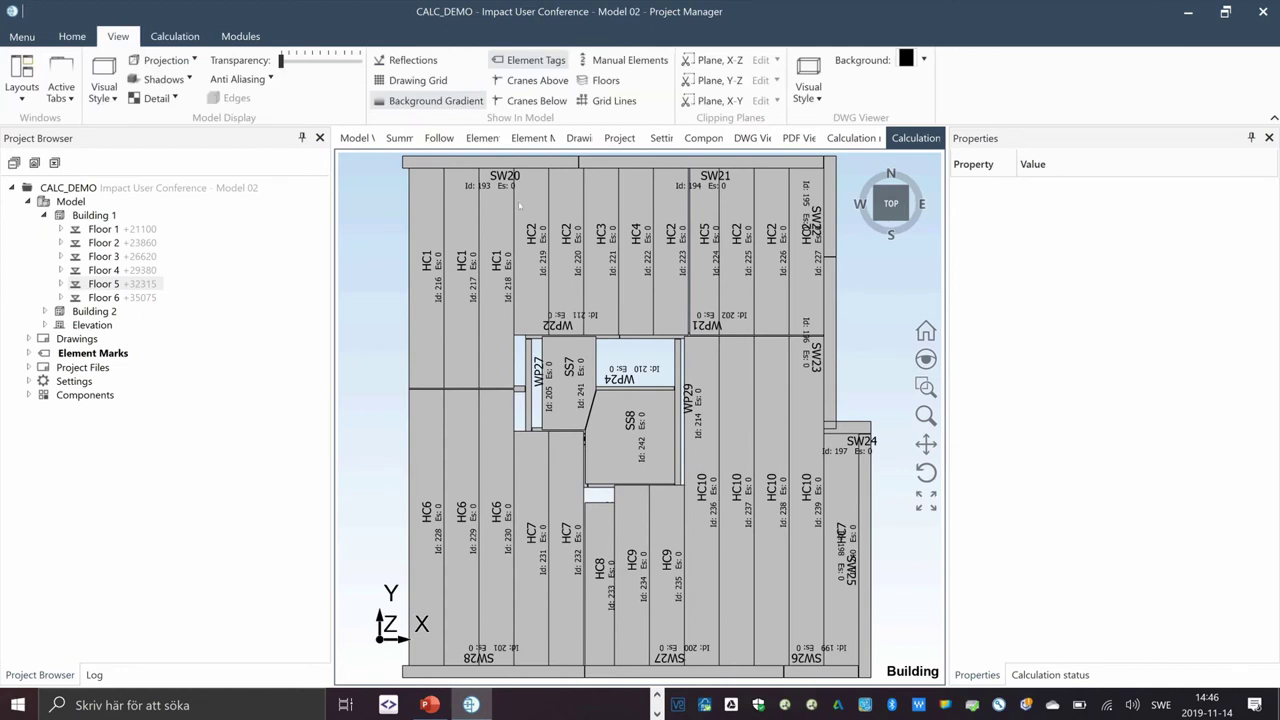
left_click(427, 233)
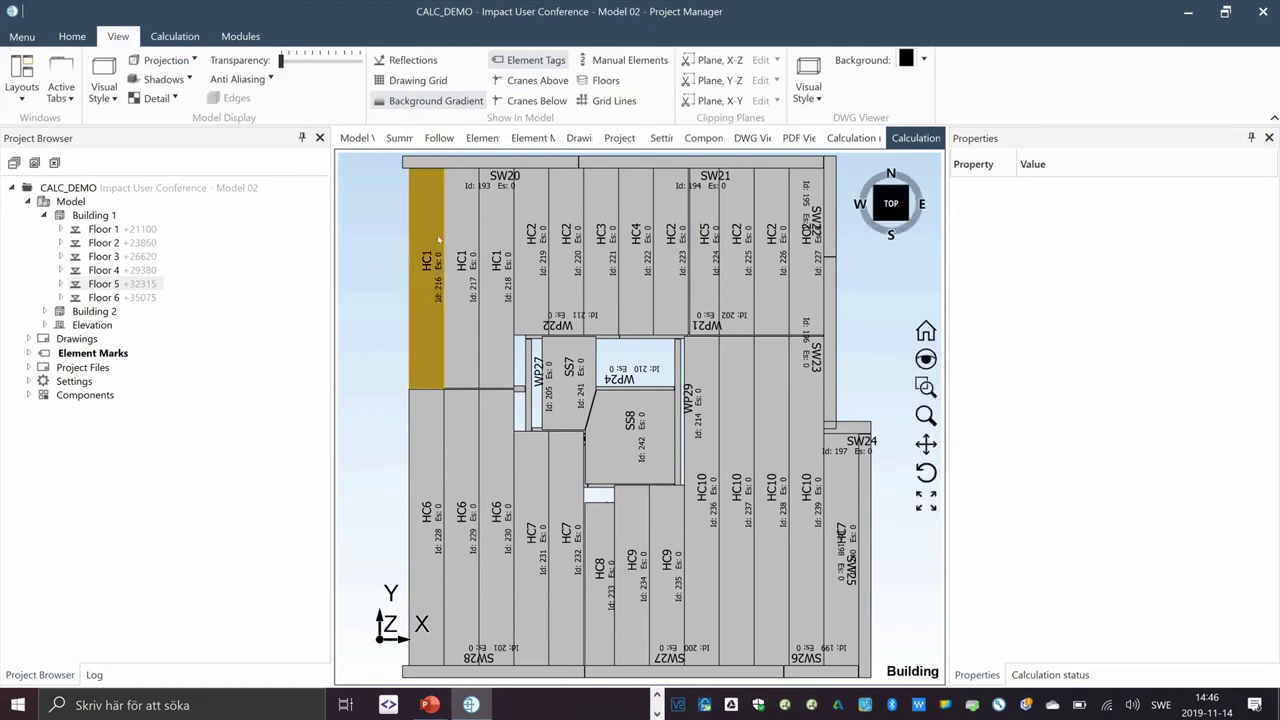
left_click(461, 240, "ctrl")
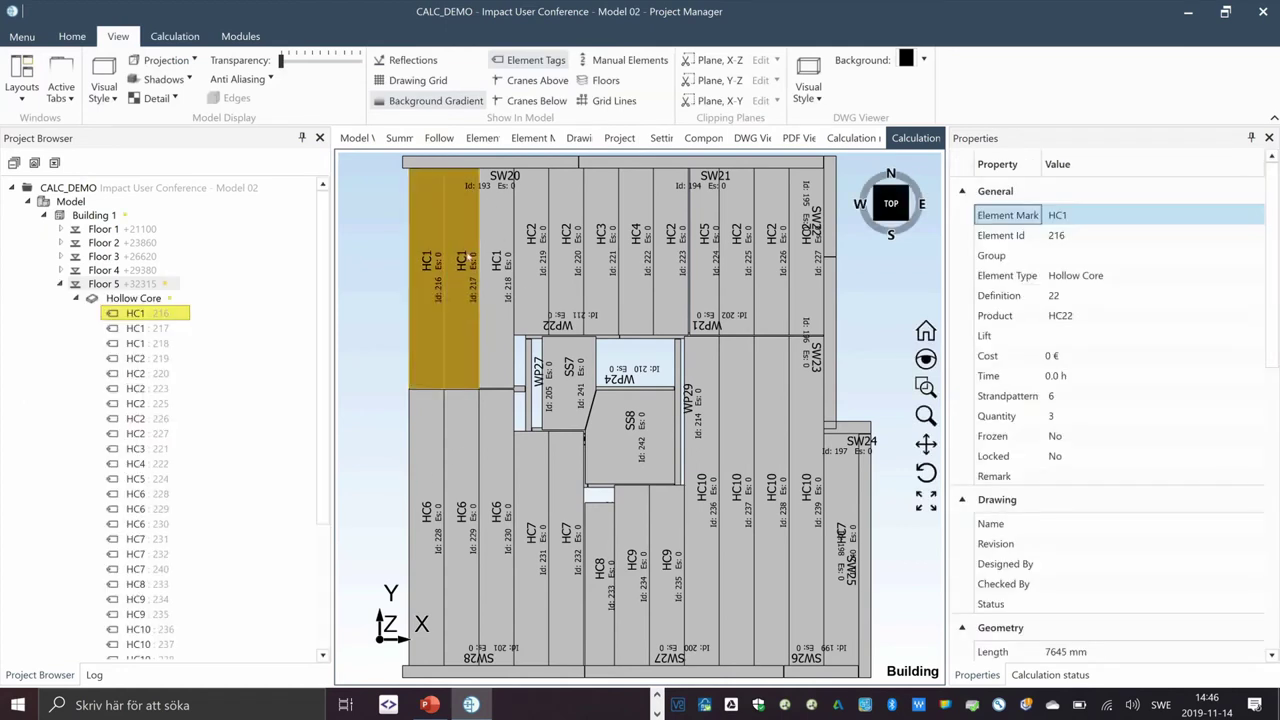
left_click(497, 240, "ctrl")
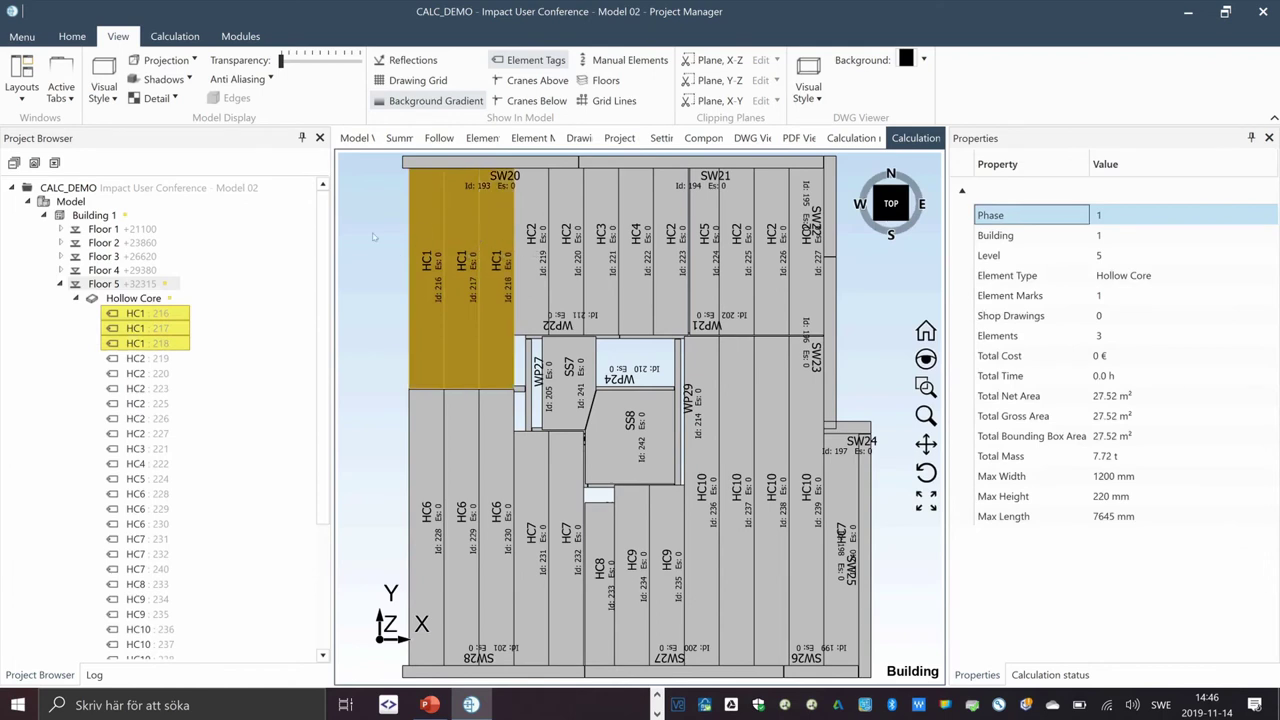
left_click(185, 38)
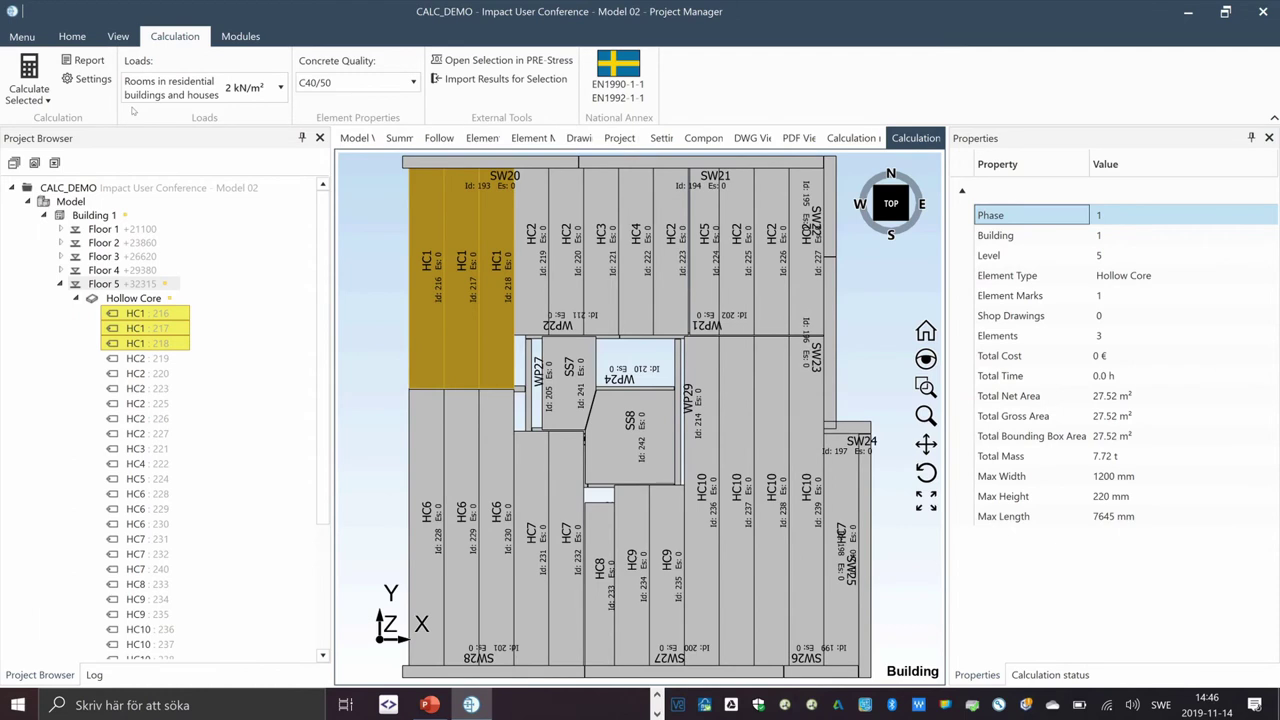
Set the load to 'Areas in large shops and department stores' 5 kN/m² and concrete to C12/15
left_click(282, 98)
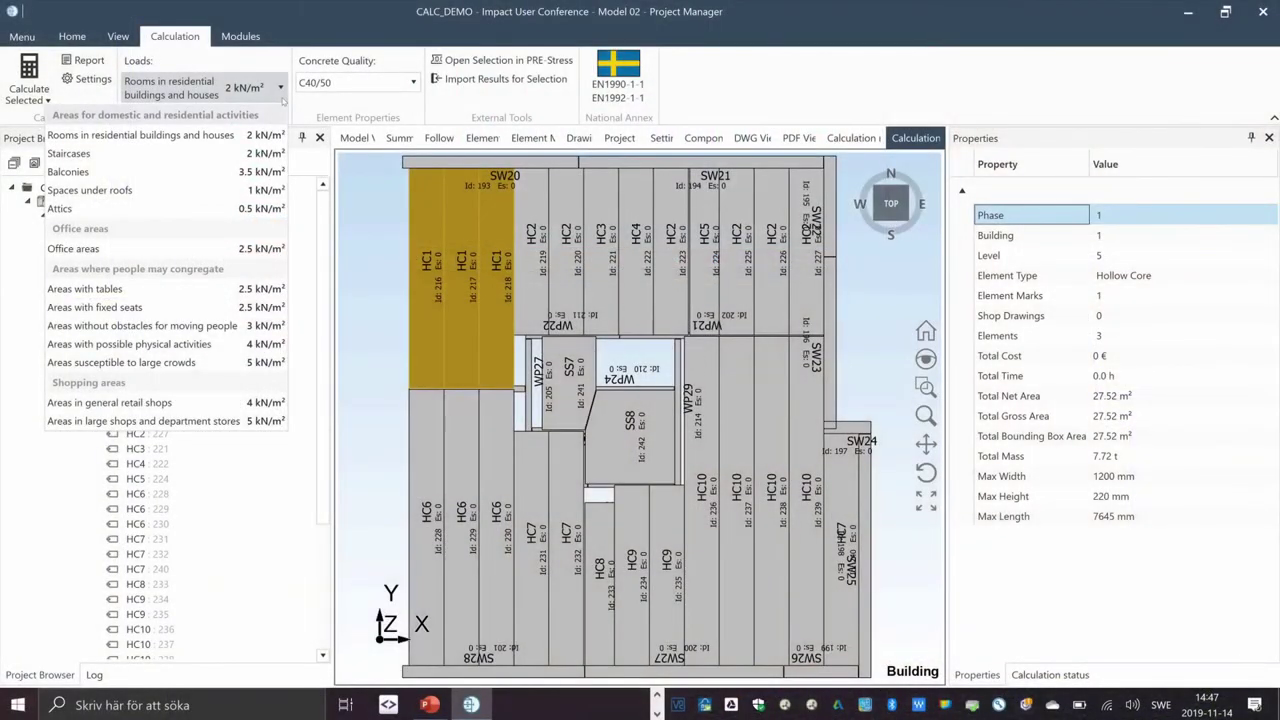
left_click(218, 422)
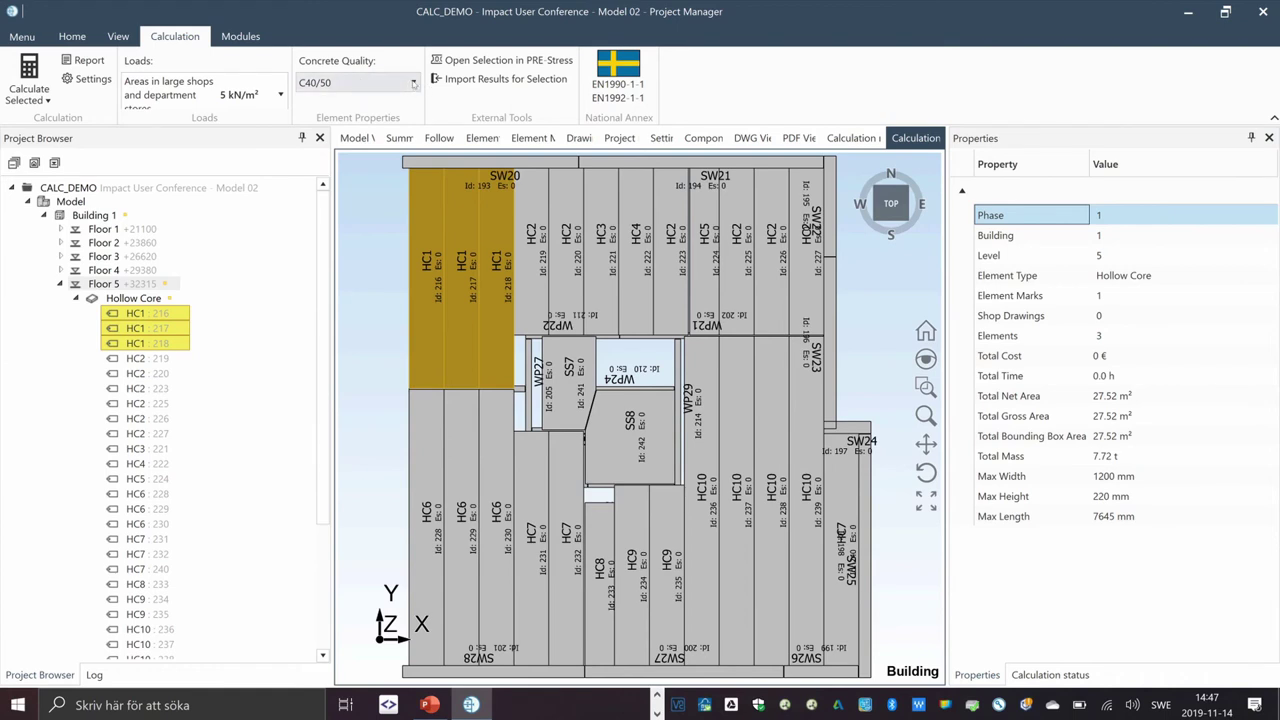
left_click(413, 84)
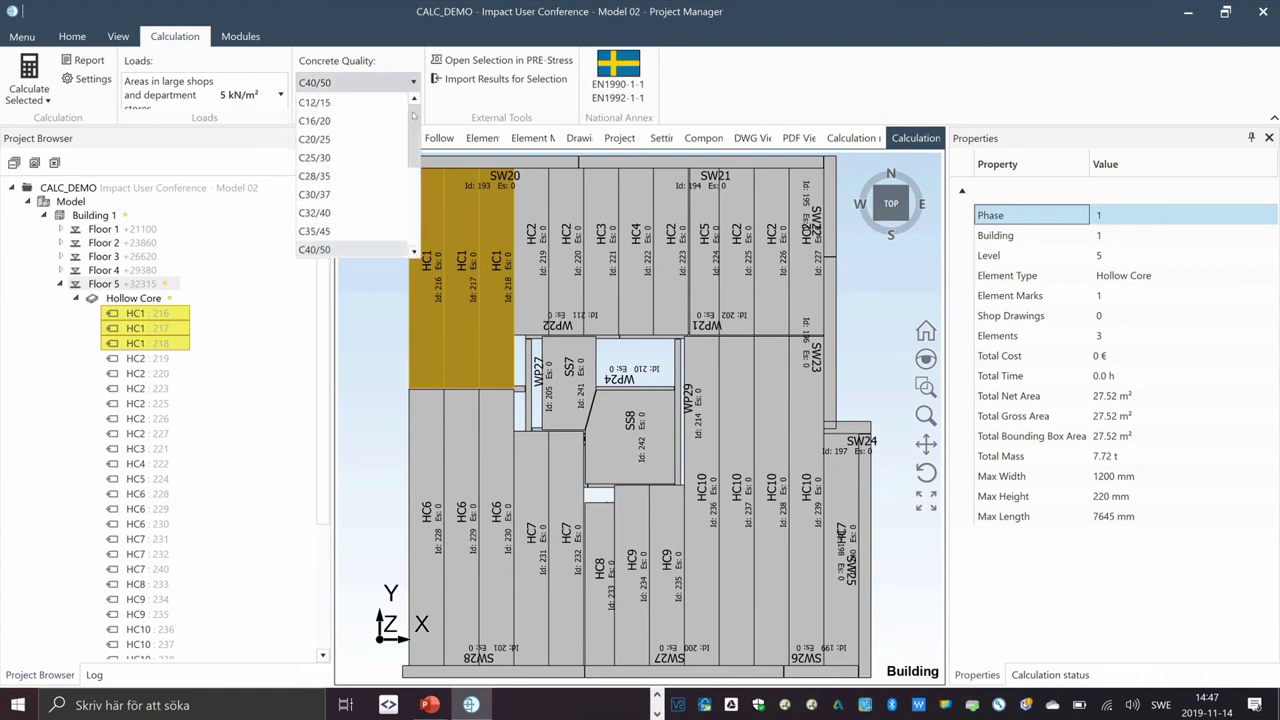
left_click(350, 102)
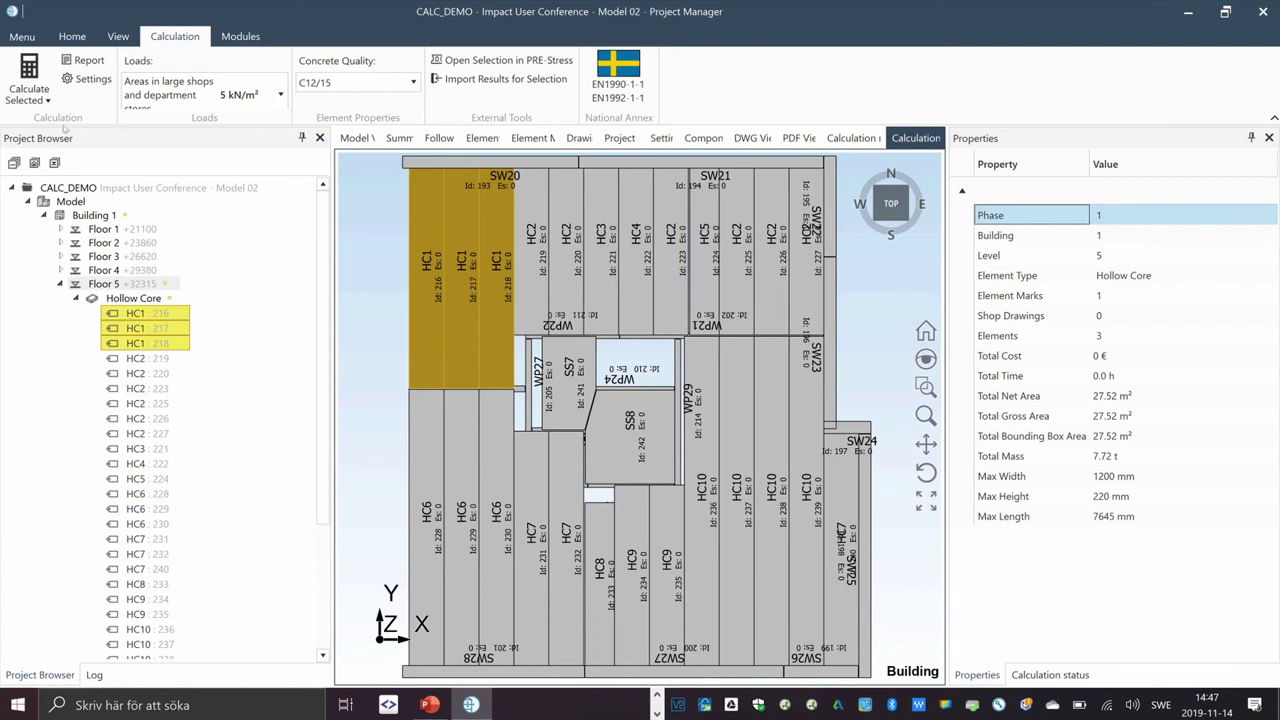
left_click(47, 100)
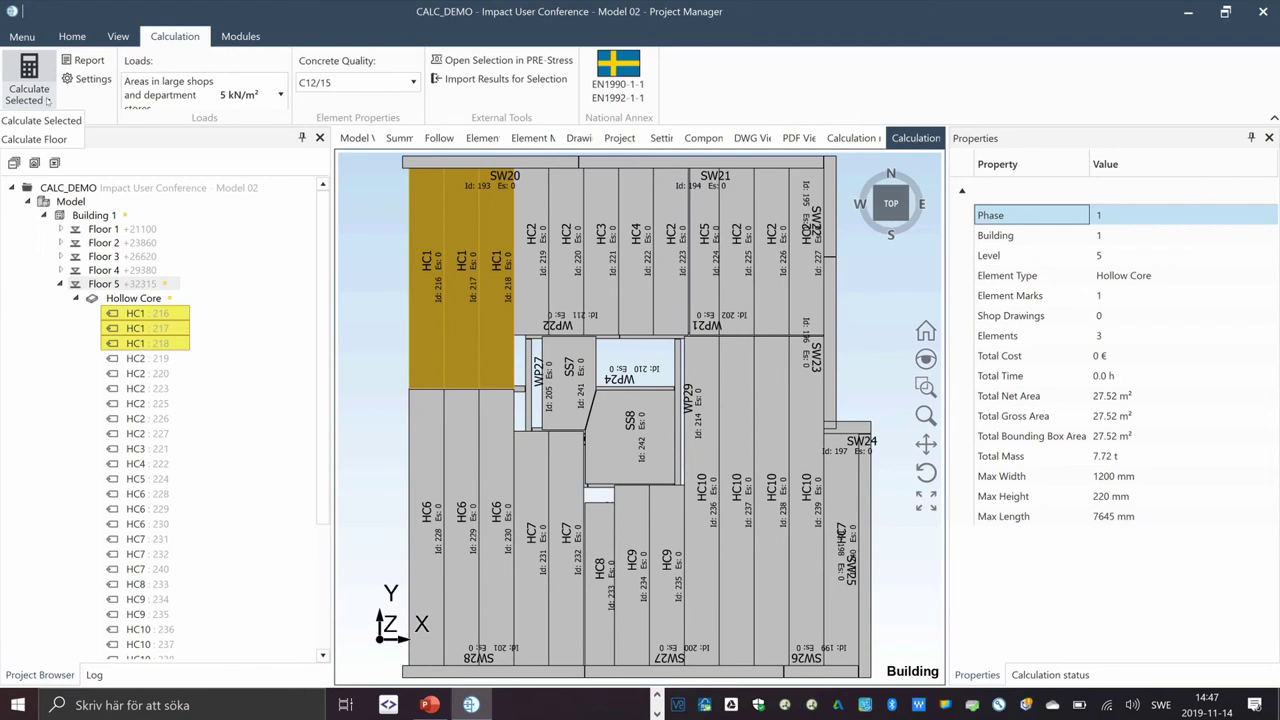
Calculate only the selected HC1 slabs 216–218 to produce their report
left_click(40, 120)
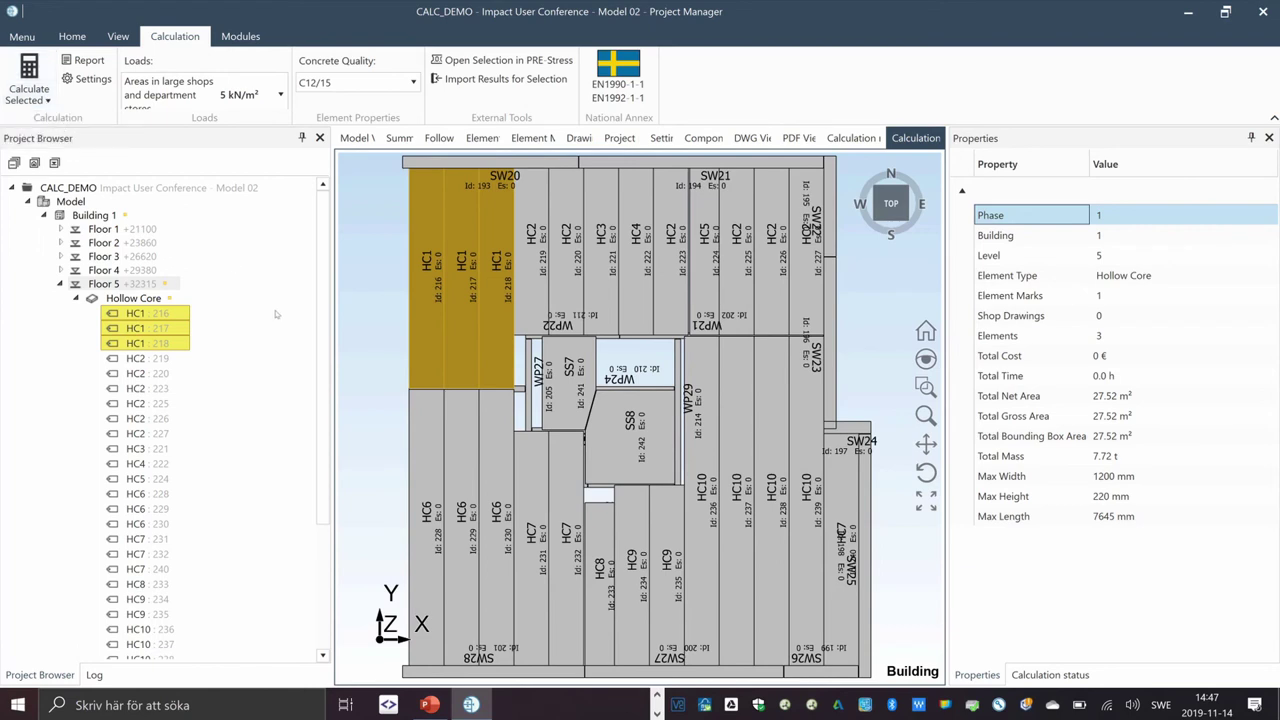
left_click(29, 66)
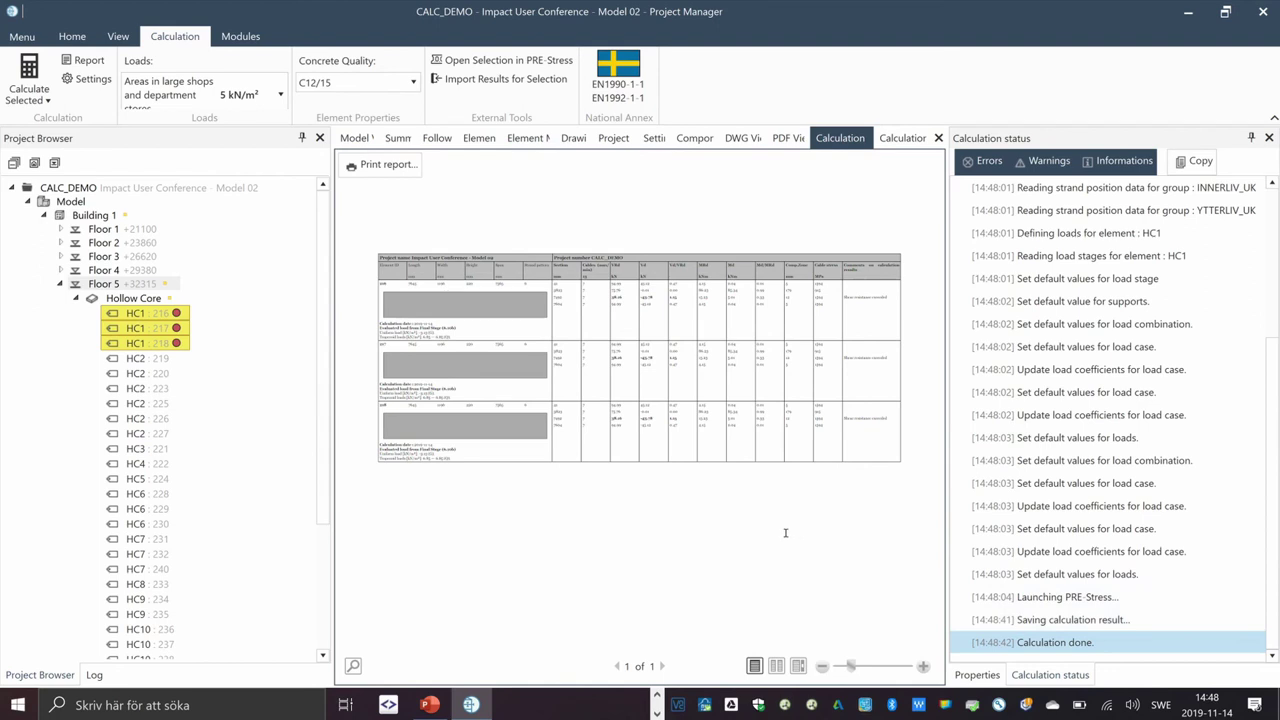
Zoom the report to page width and highlight the failing 1.15 Vd/VRd shear value
left_click(798, 665)
left_click(923, 666)
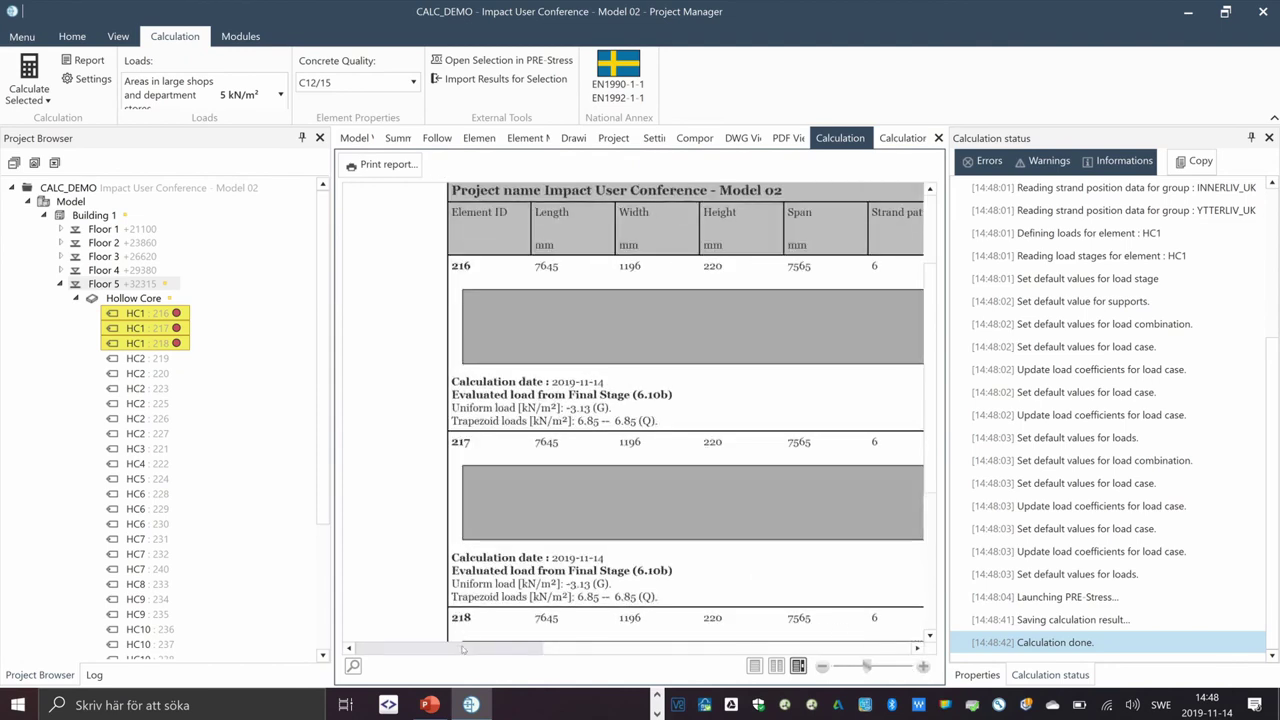
left_click_drag(467, 650, 664, 710)
double_click(692, 309)
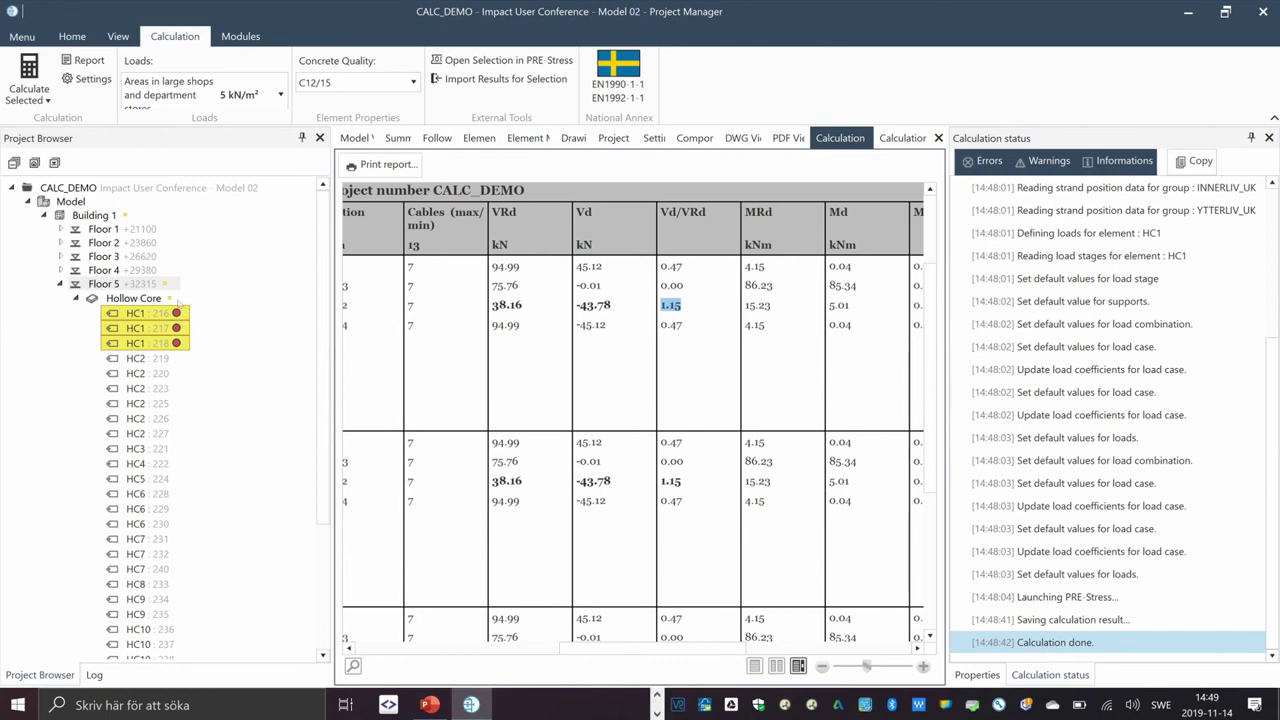
Reopen Floor 5 in the Calculation View to see slabs 216–218 marked as failing
right_click(150, 284)
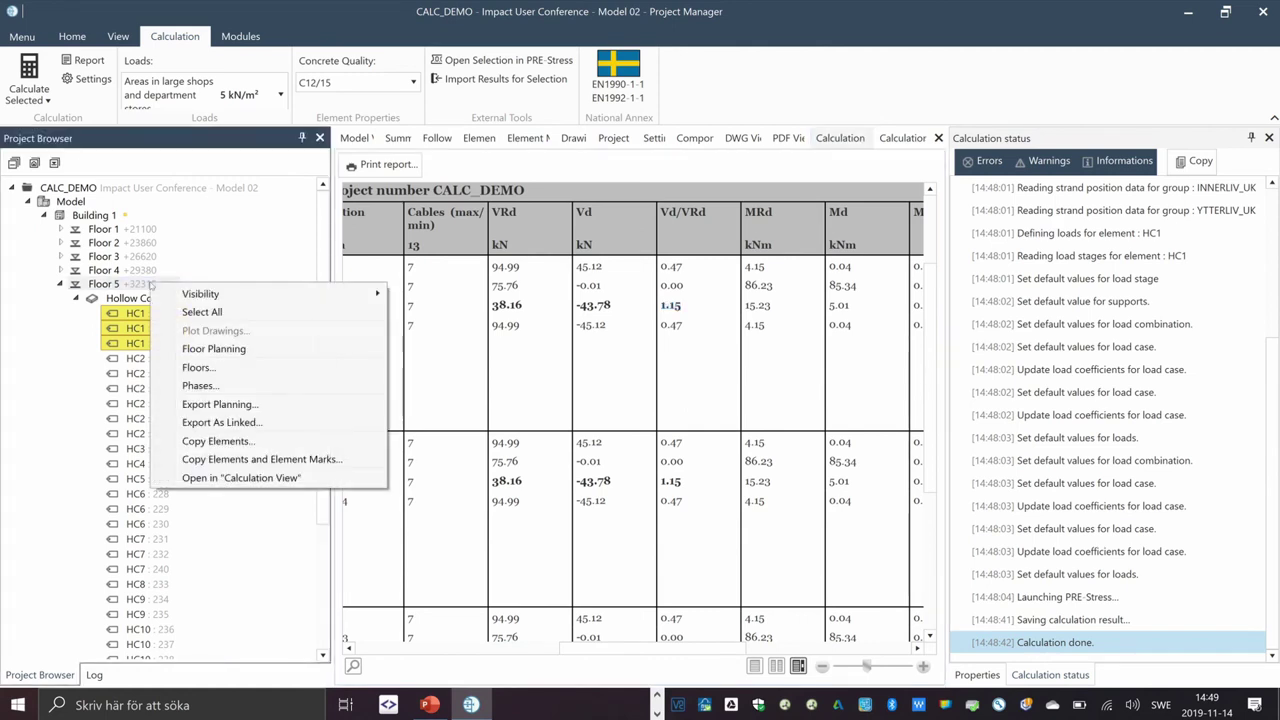
left_click(236, 479)
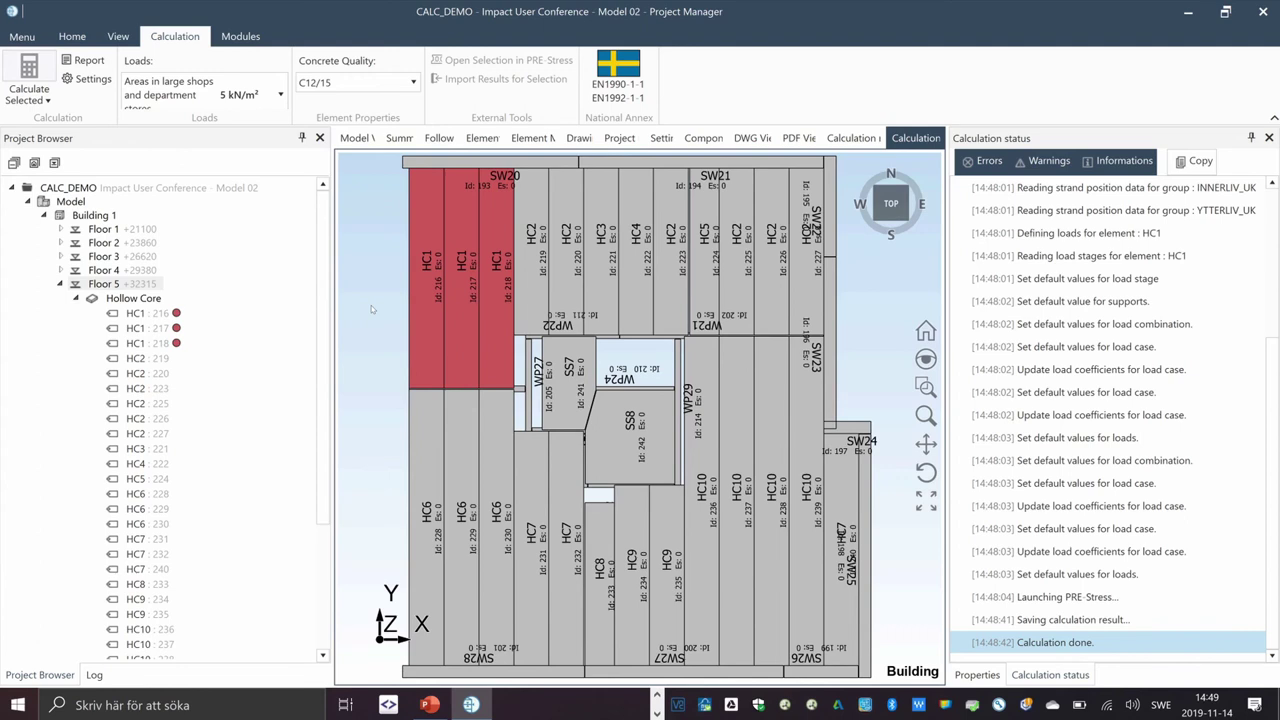
left_click(72, 36)
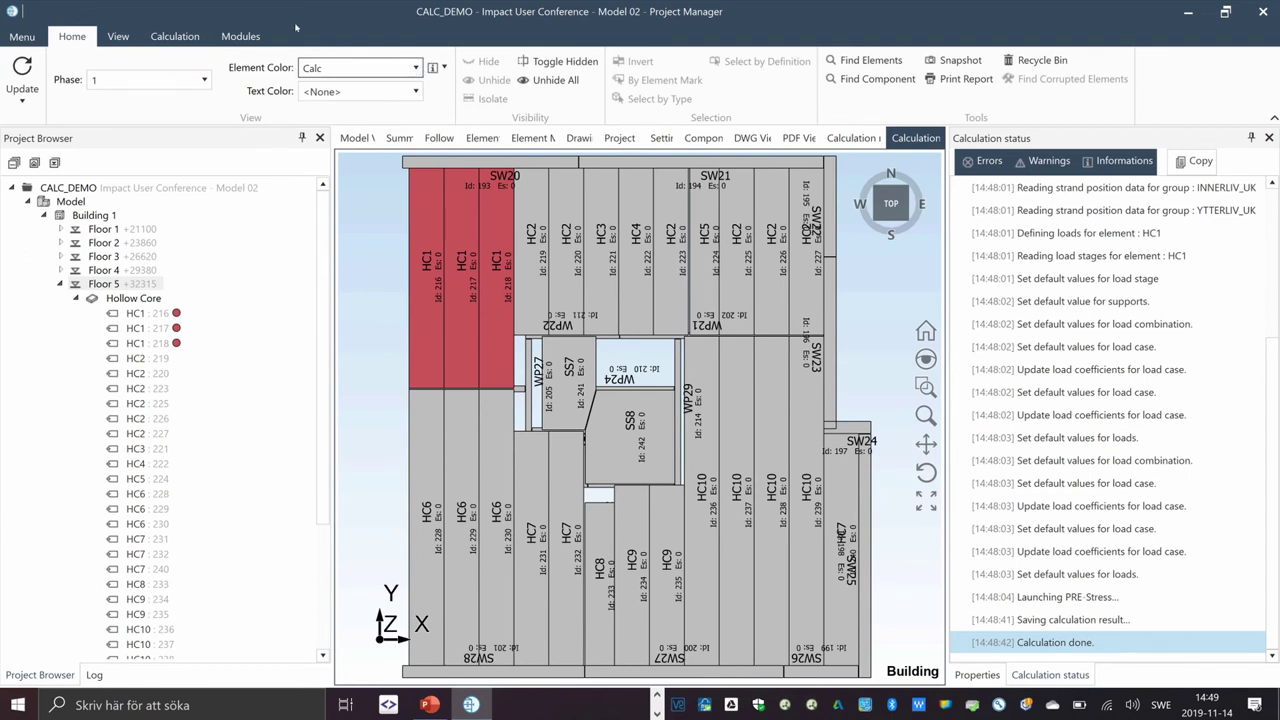
left_click(162, 38)
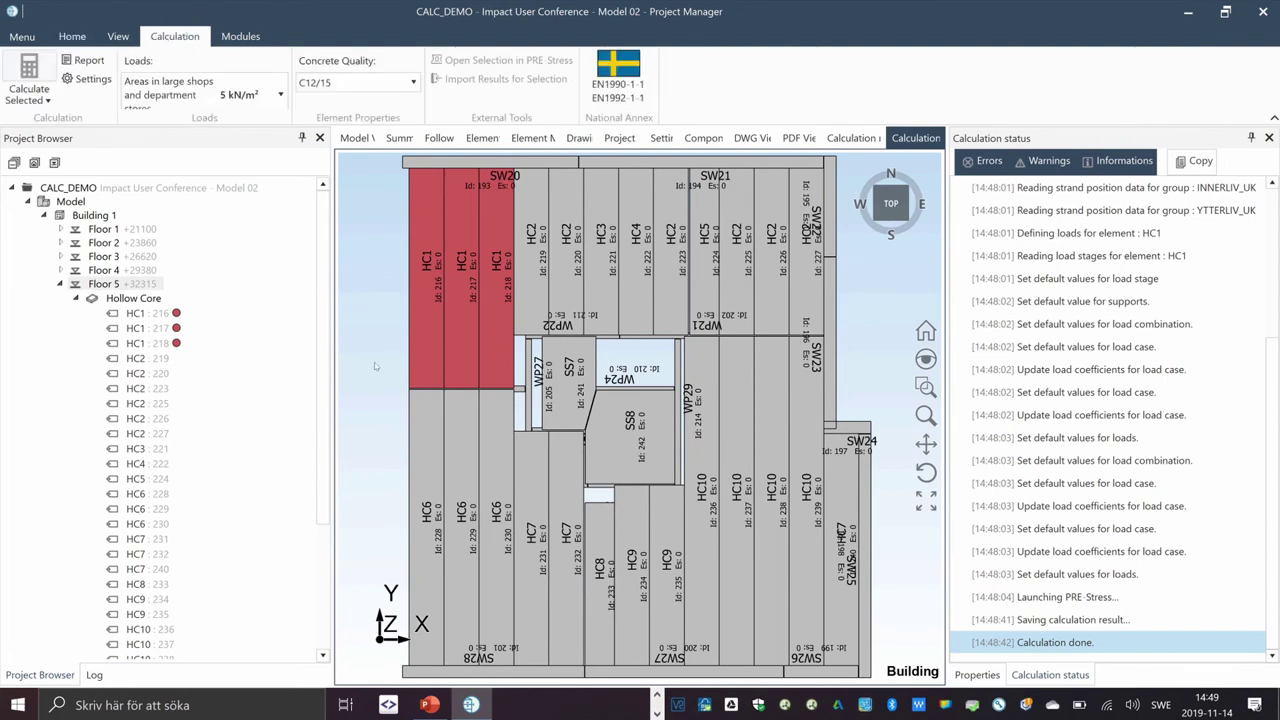
Recalculate HC1 slab 216 alone with C58/70 concrete
left_click(422, 224)
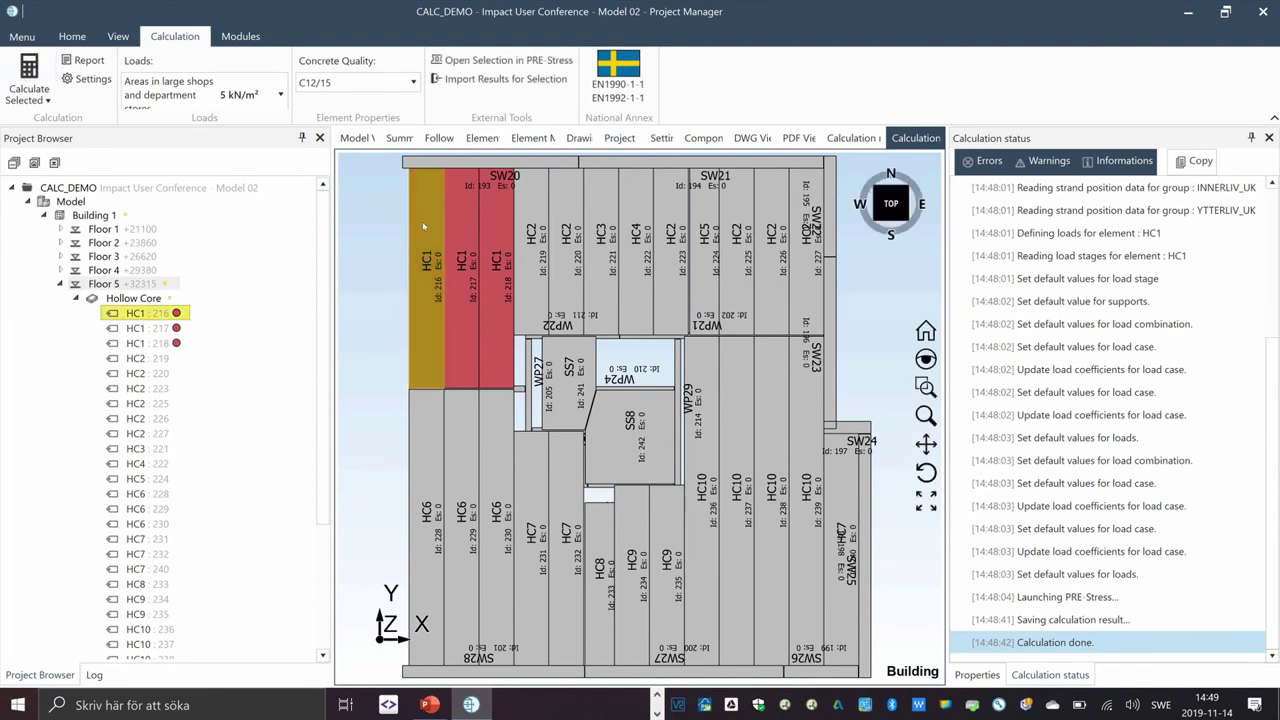
left_click(413, 84)
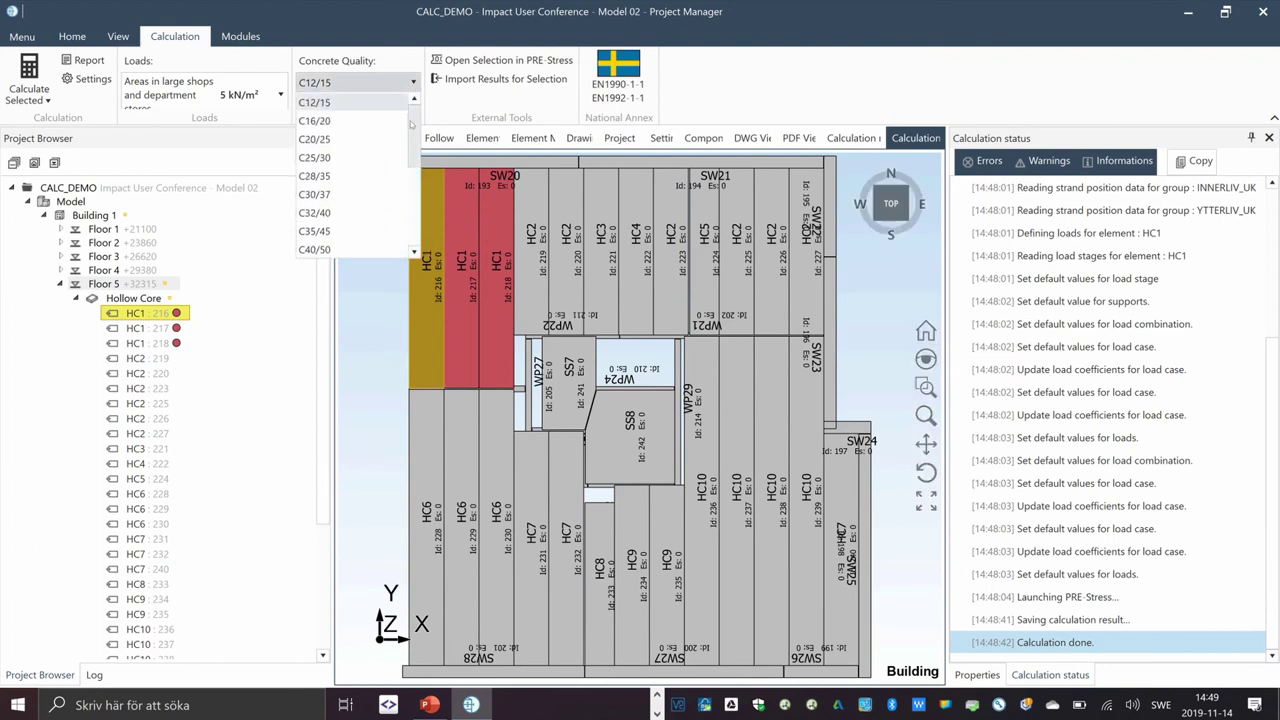
scroll(412, 130, "down", 1)
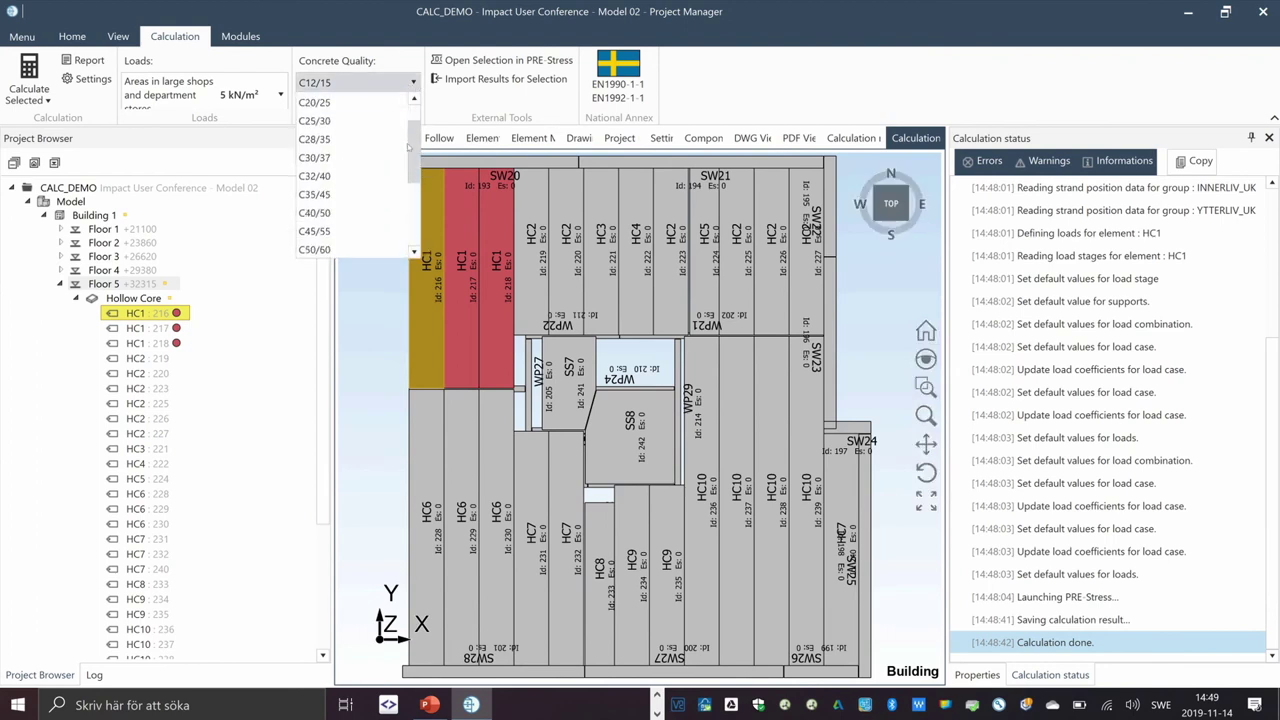
scroll(328, 240, "down", 1)
left_click(328, 231)
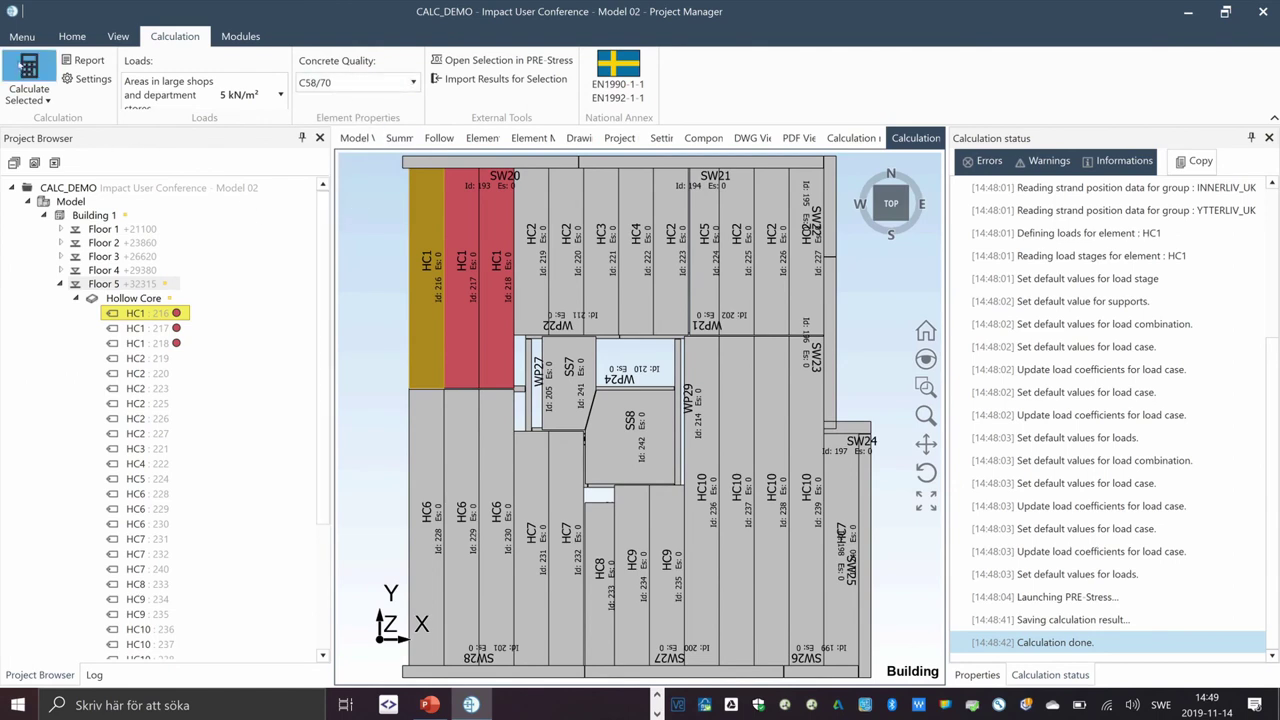
left_click(30, 66)
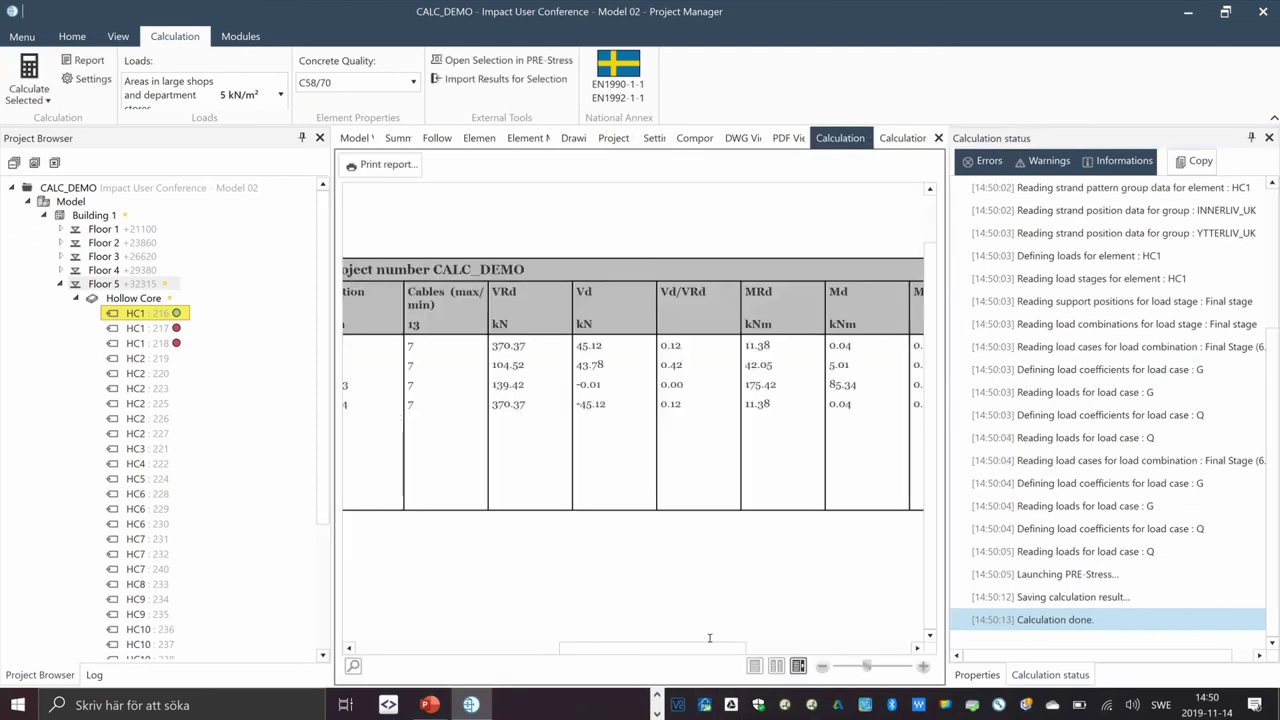
Scroll the report right to show the Md/MRd and Comp.Zone columns
left_click_drag(702, 652, 752, 668)
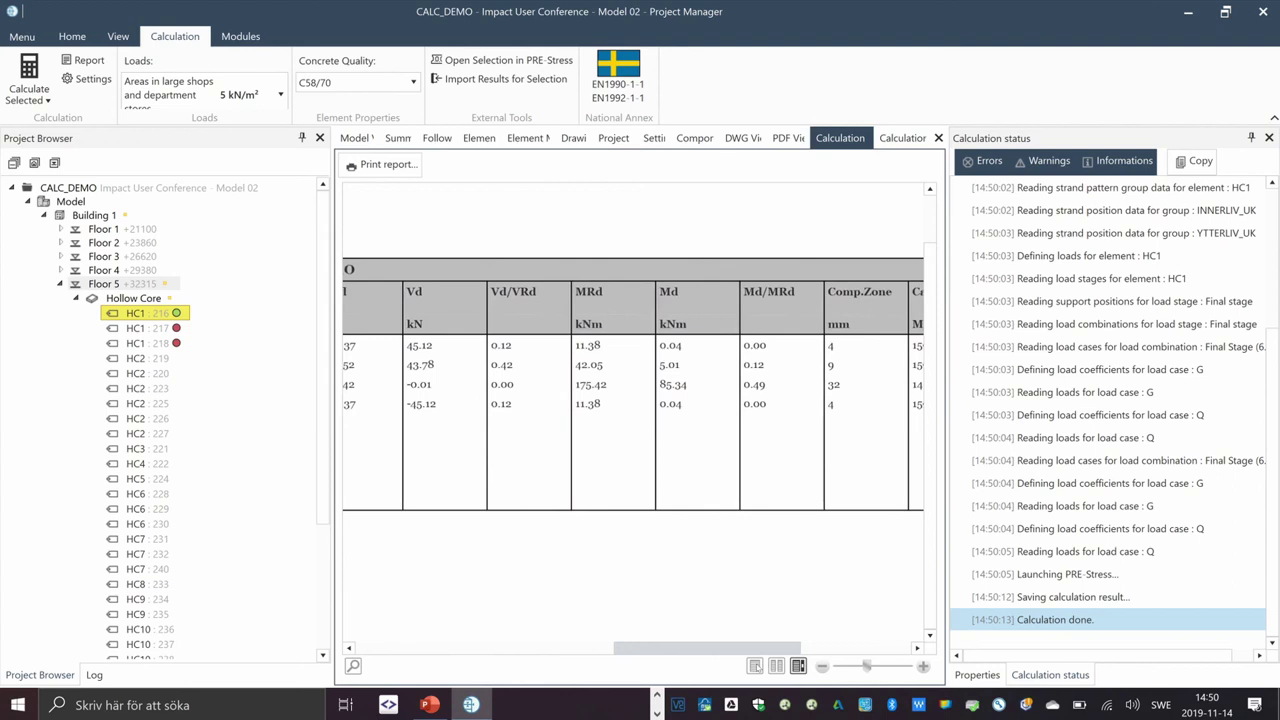
left_click_drag(754, 666, 757, 666)
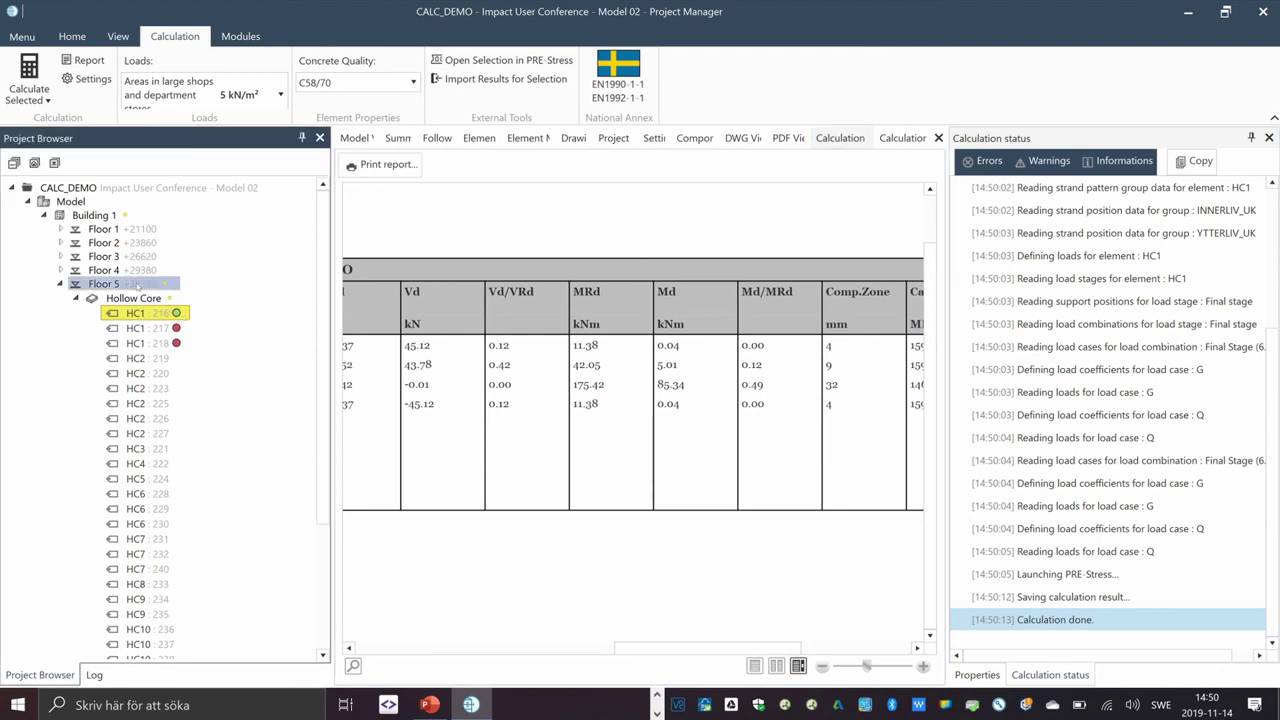
right_click(139, 286)
Reopen Floor 5 in the Calculation View and send HC2 slab 219 to PRE-Stress
left_click(226, 479)
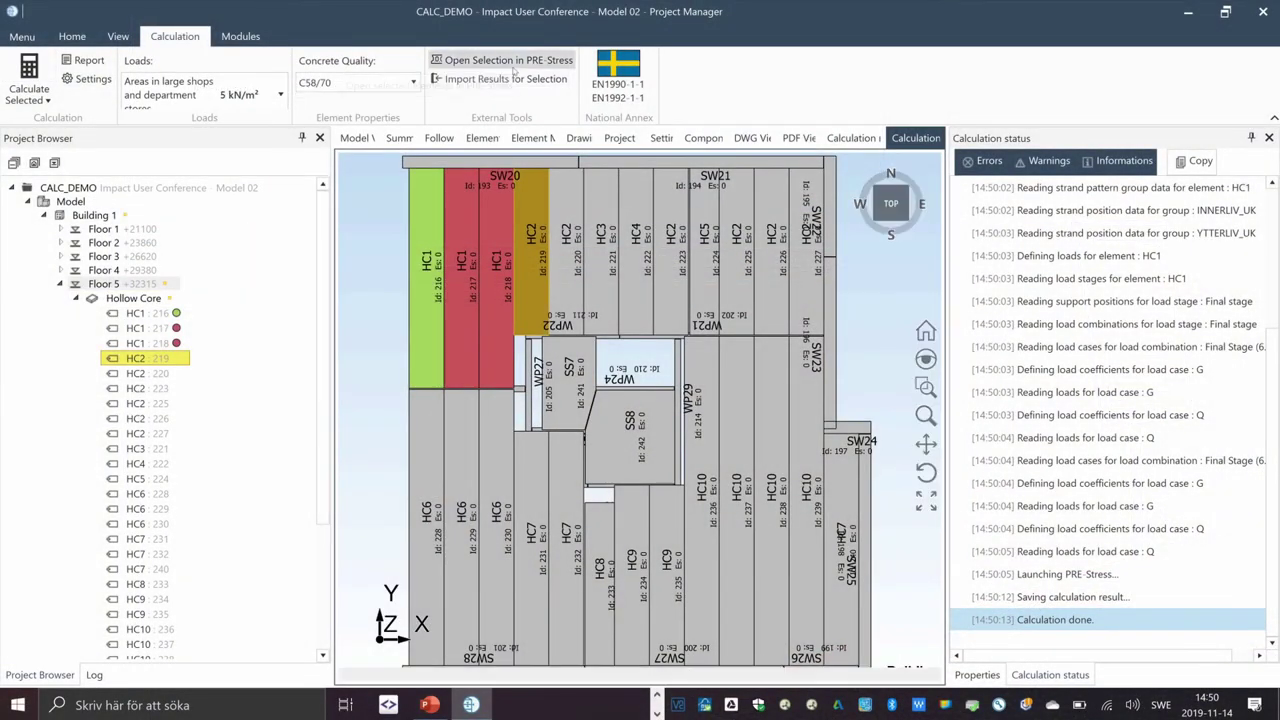
left_click(509, 61)
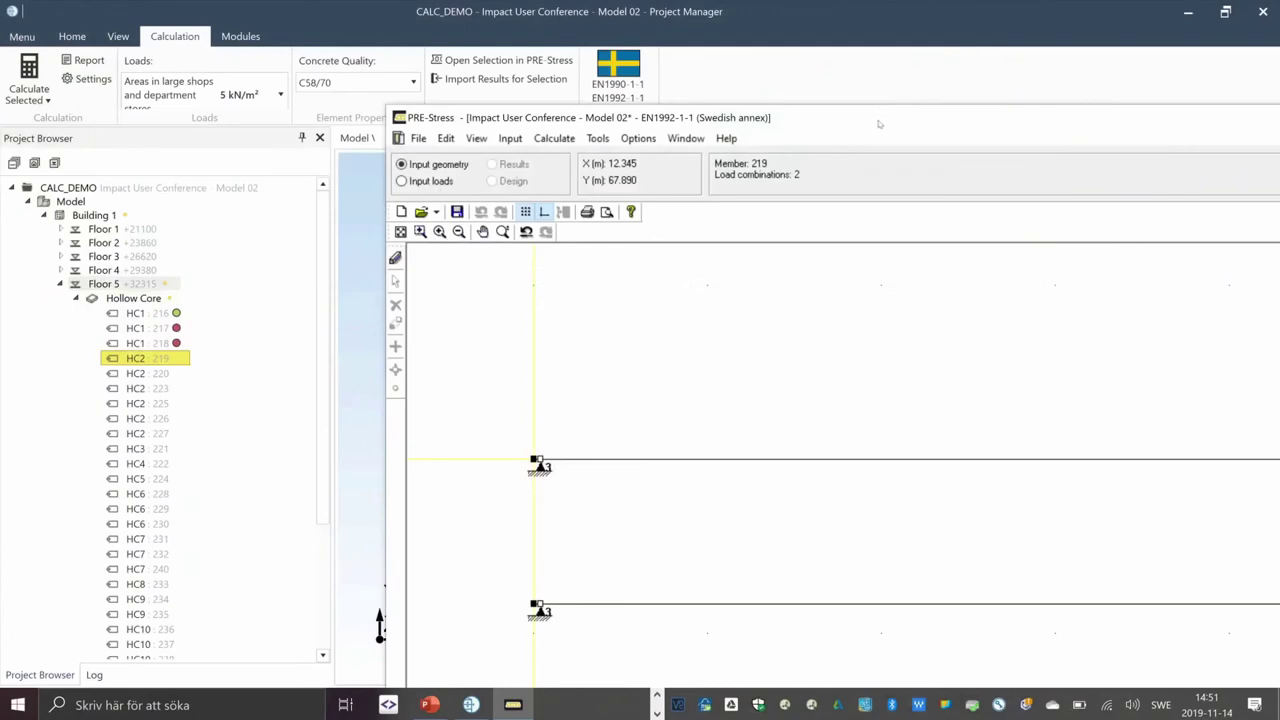
Move the PRE-Stress window up and left so slab 219's geometry is fully visible
left_click_drag(879, 124, 678, 60)
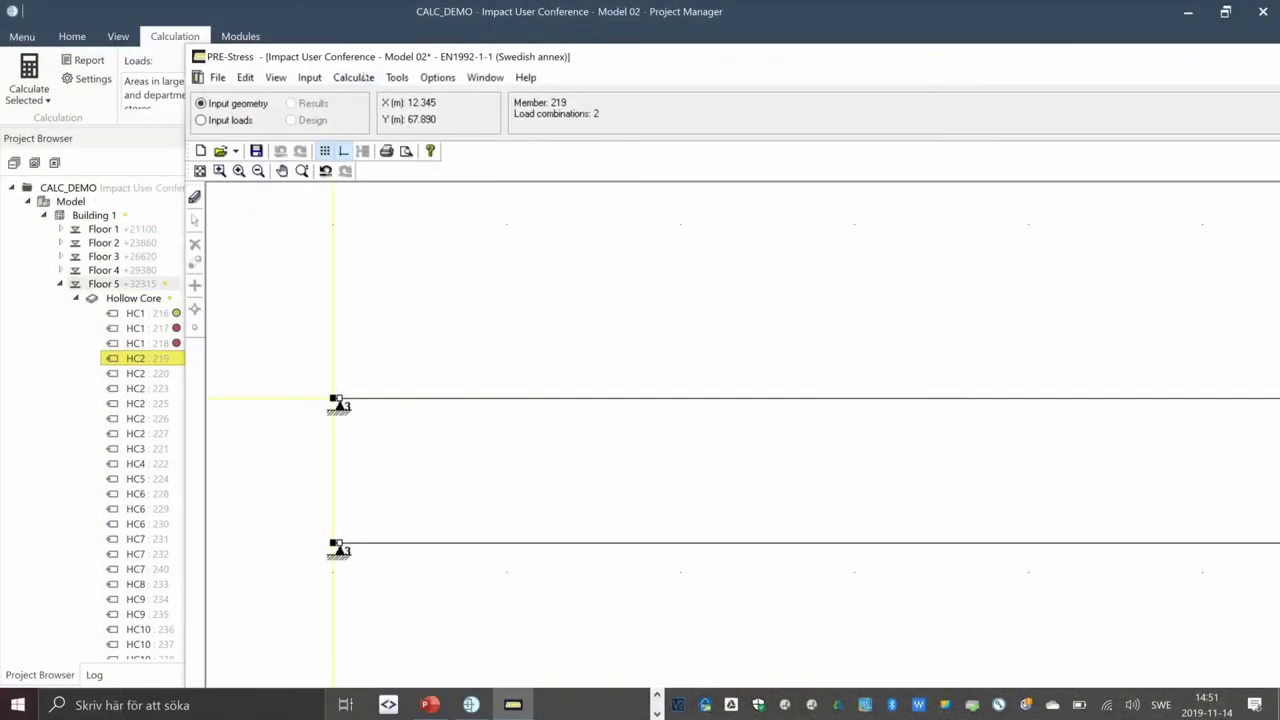
Inspect the cross-section of member 219 with strand row 3 of the reinforcement
left_click(194, 197)
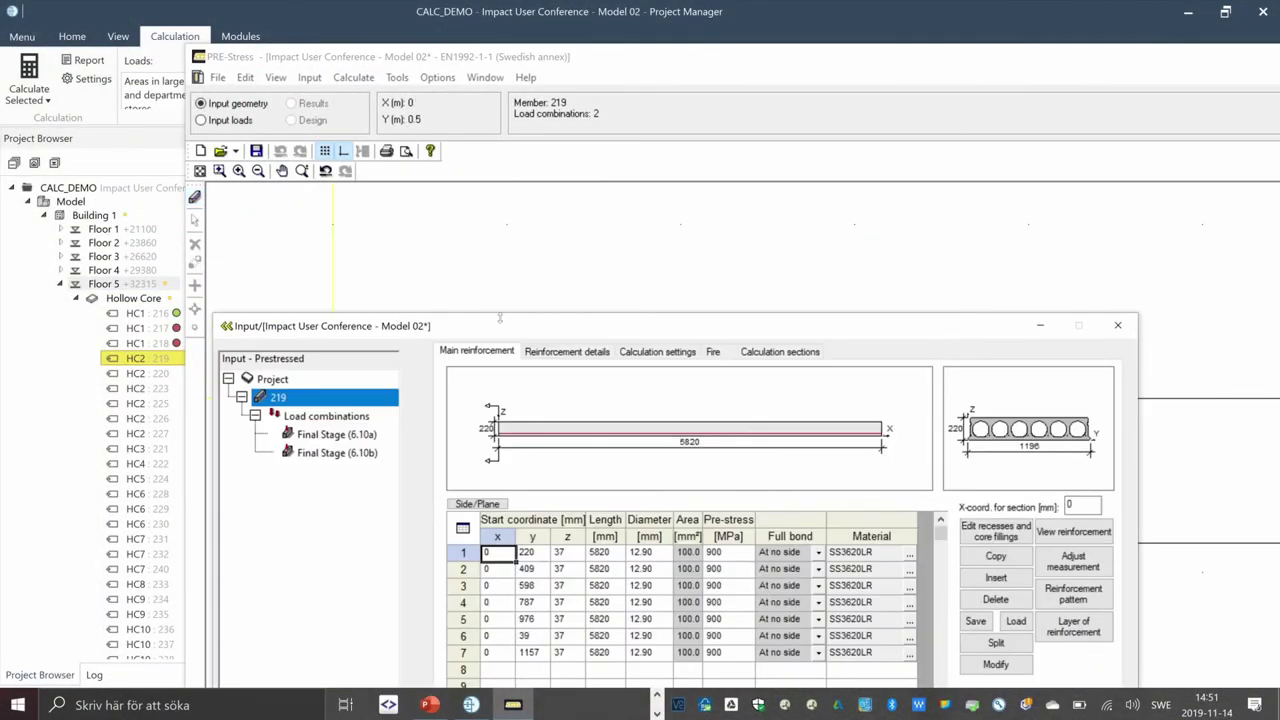
left_click_drag(502, 328, 515, 127)
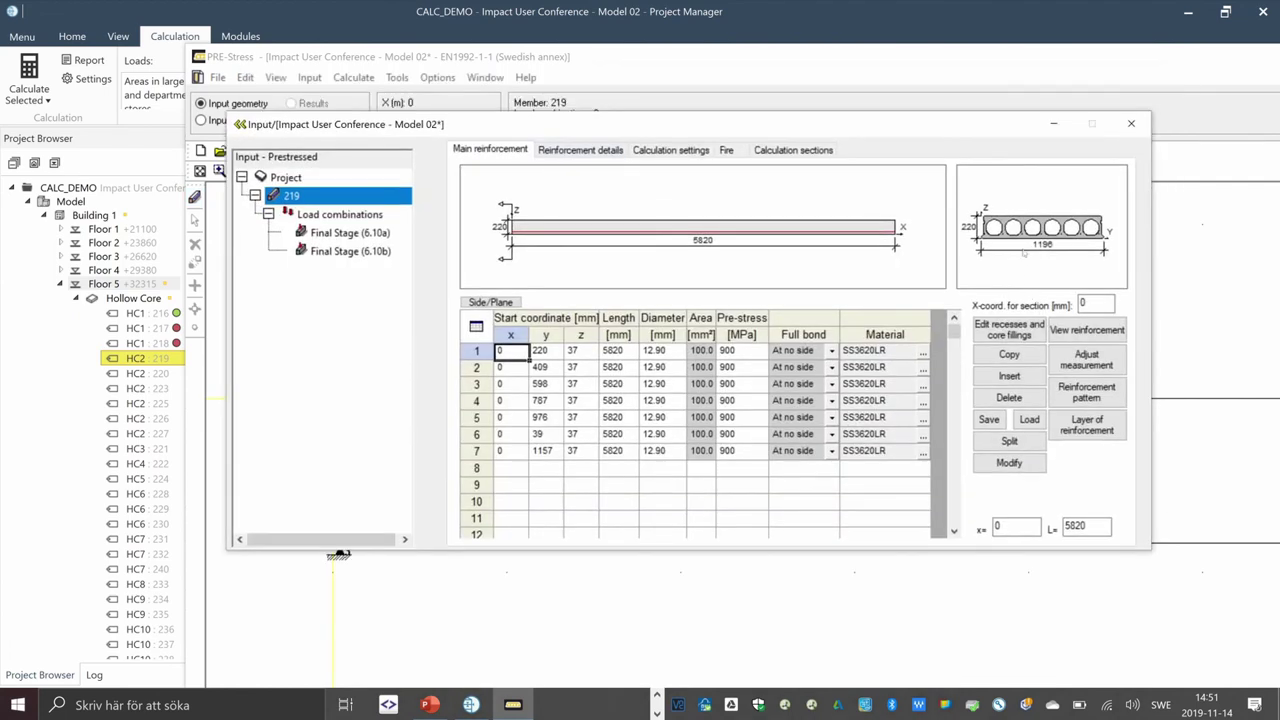
left_click(476, 384)
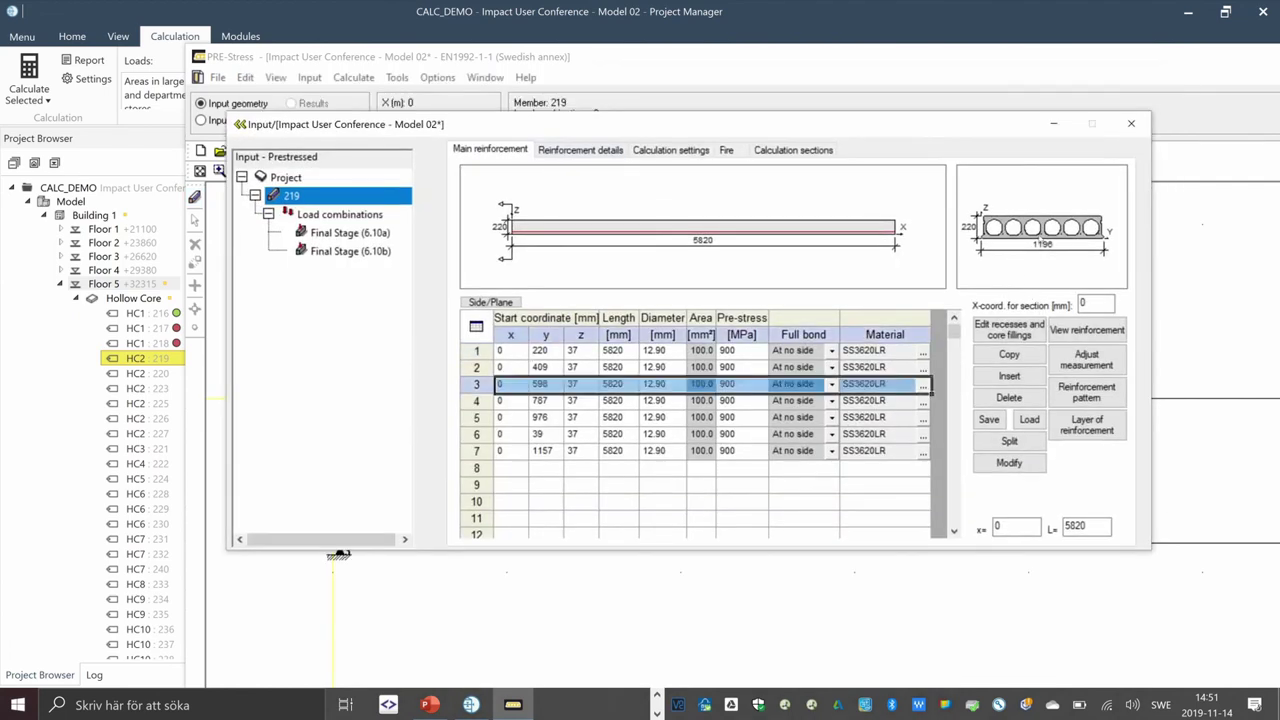
left_click(1087, 330)
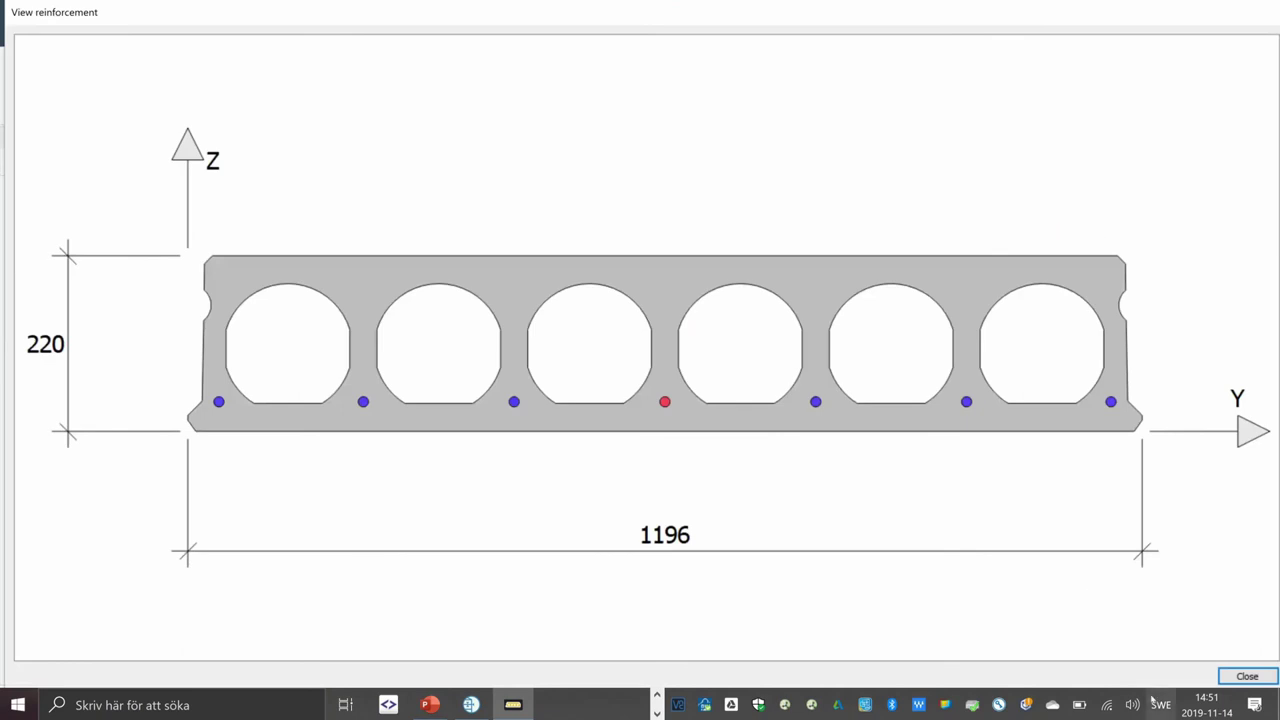
left_click(1247, 676)
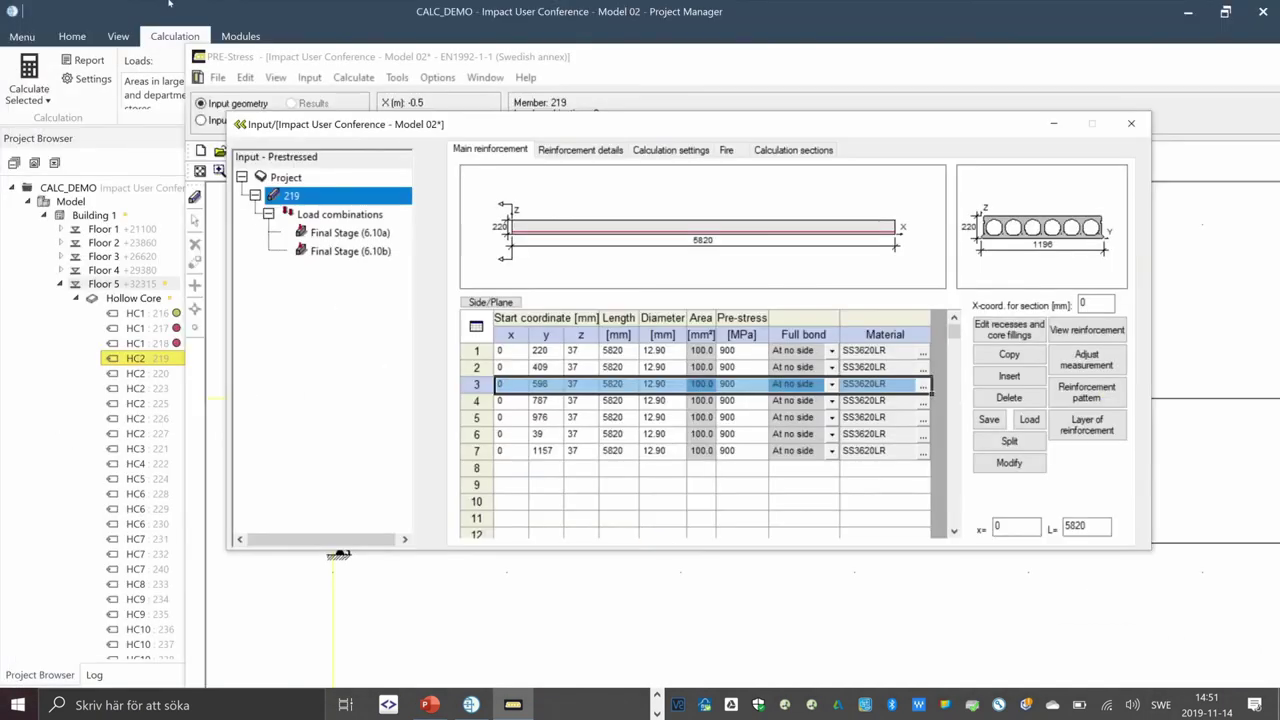
Analyse member 219 past the cover warning, giving deflections of 17.31 and 49.13
left_click(353, 77)
left_click(360, 95)
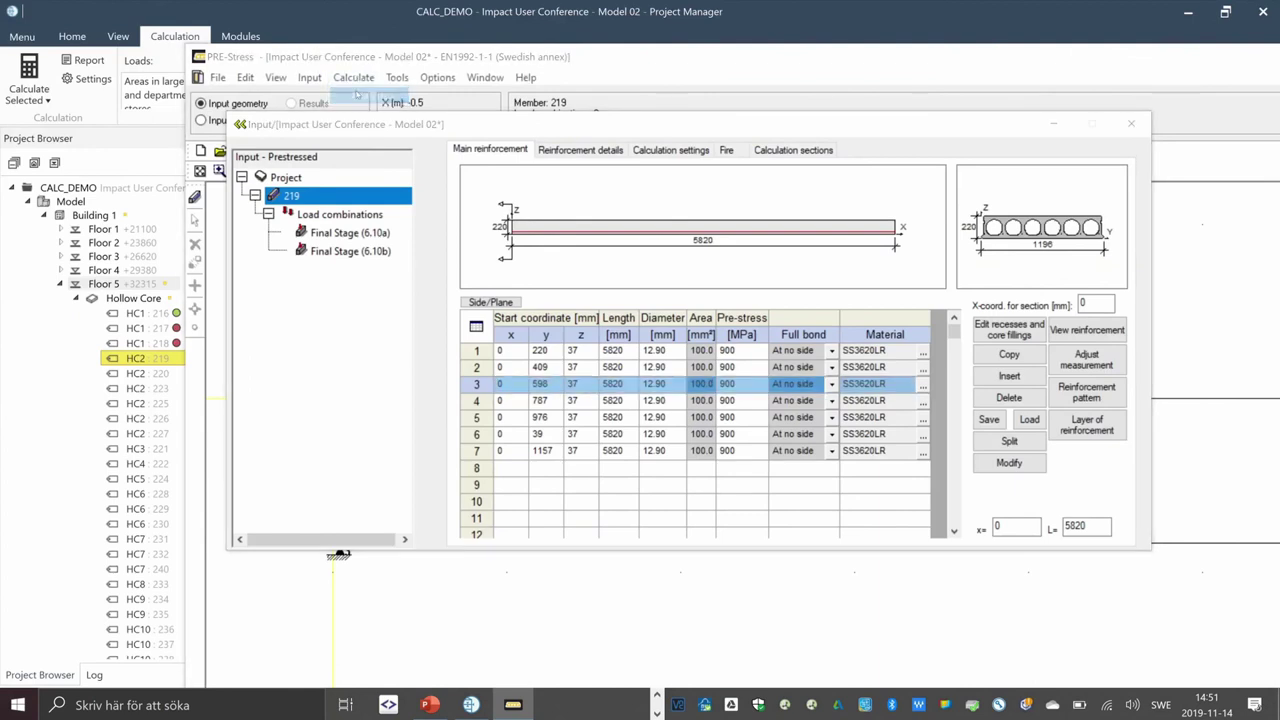
left_click(907, 312)
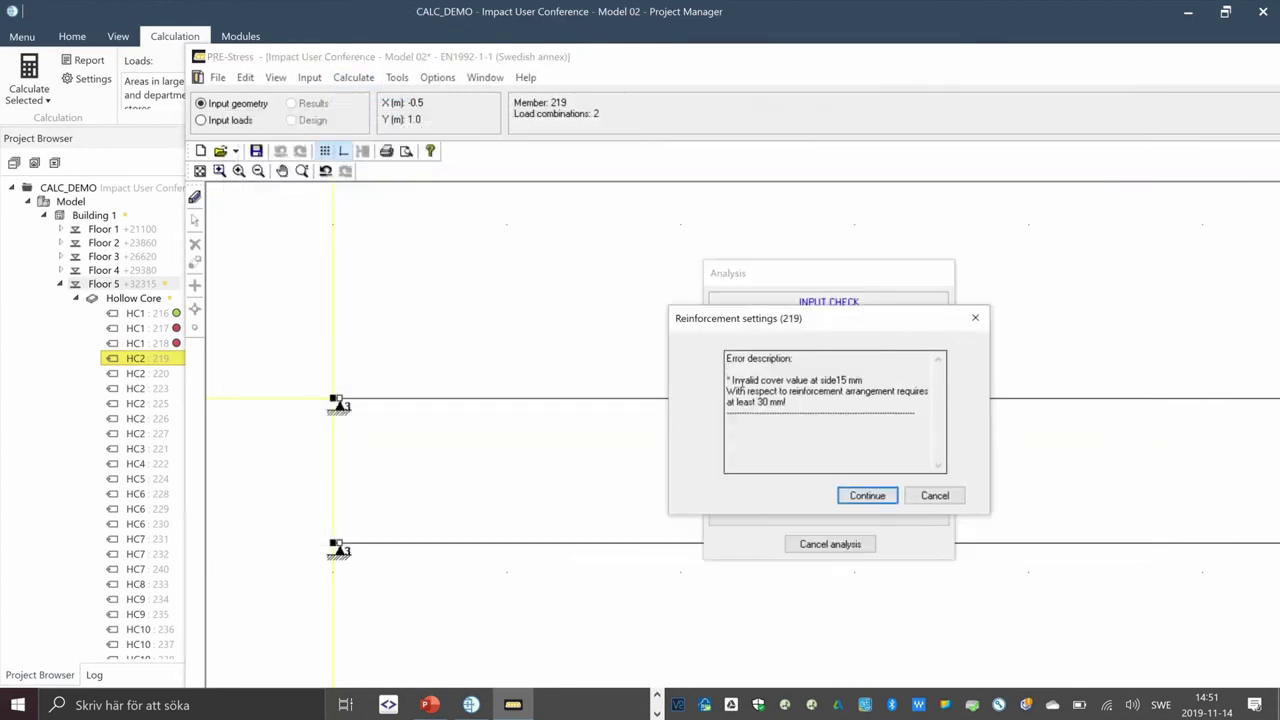
left_click(889, 503)
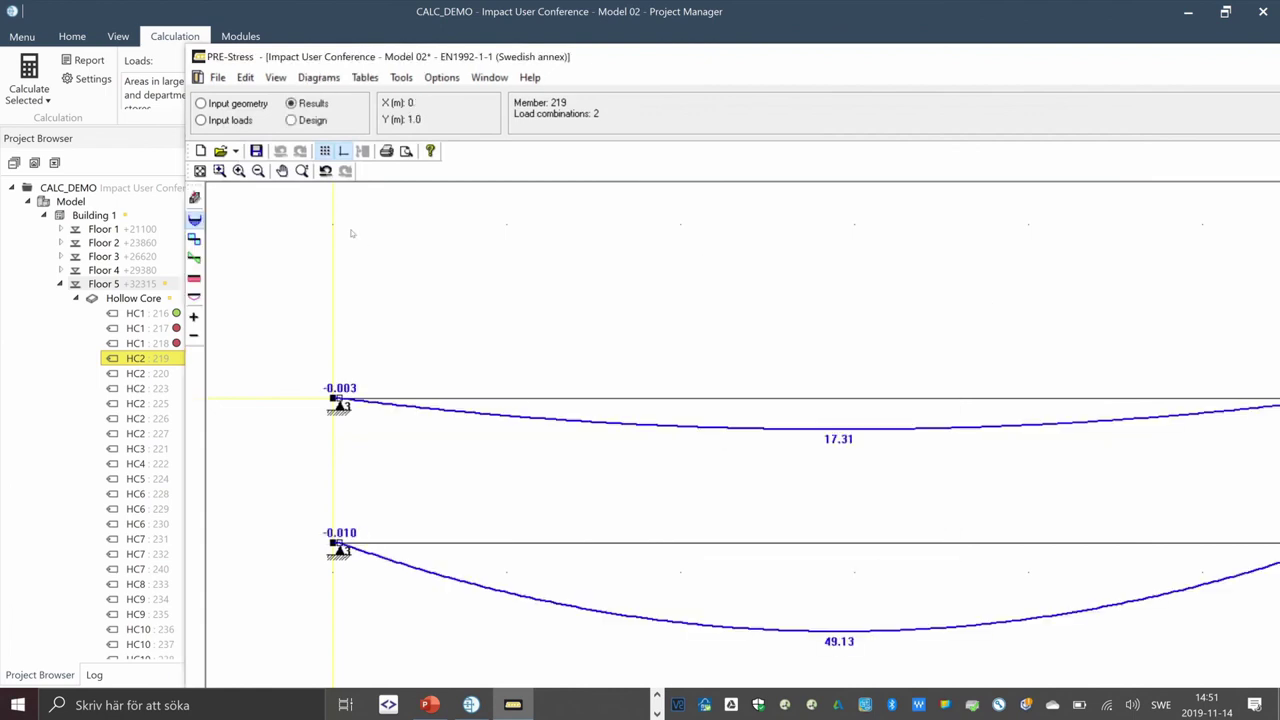
left_click(291, 120)
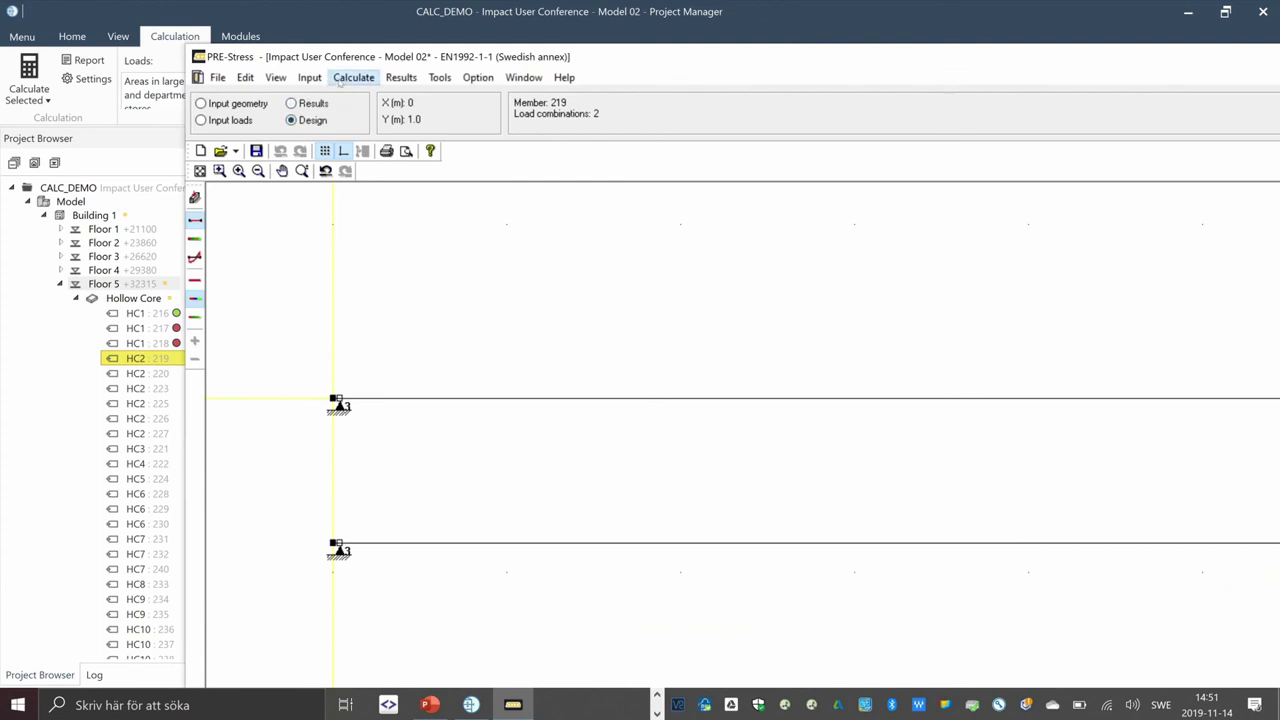
Run the code control check for member 219 so both load stages pass
left_click(353, 77)
left_click(370, 96)
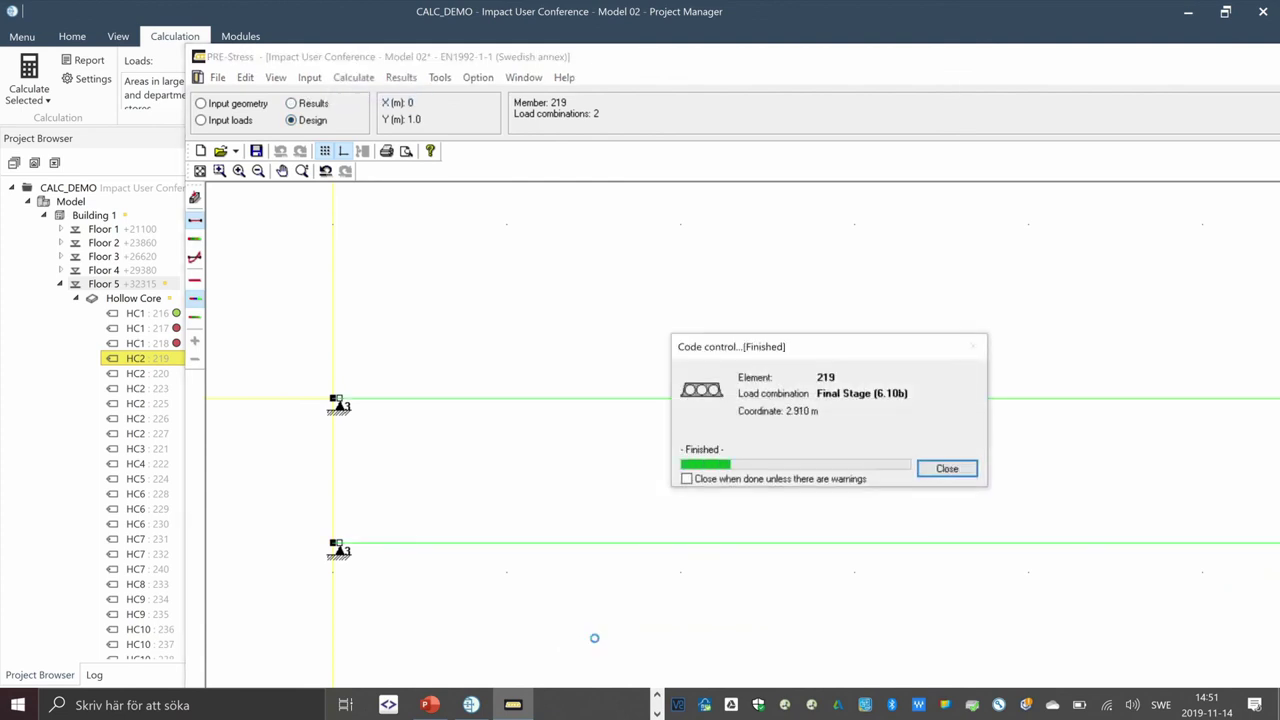
left_click(965, 477)
Export the results over calc.psb on the desktop, replacing the existing file
left_click(218, 77)
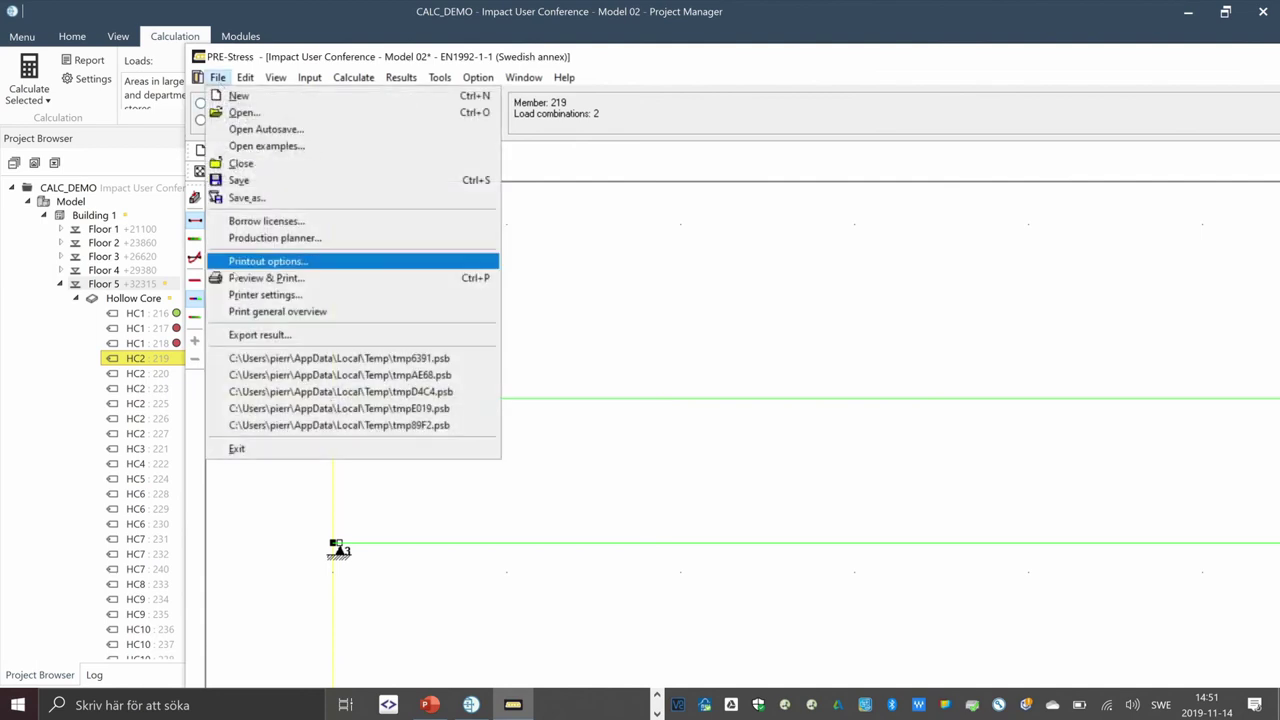
left_click(268, 334)
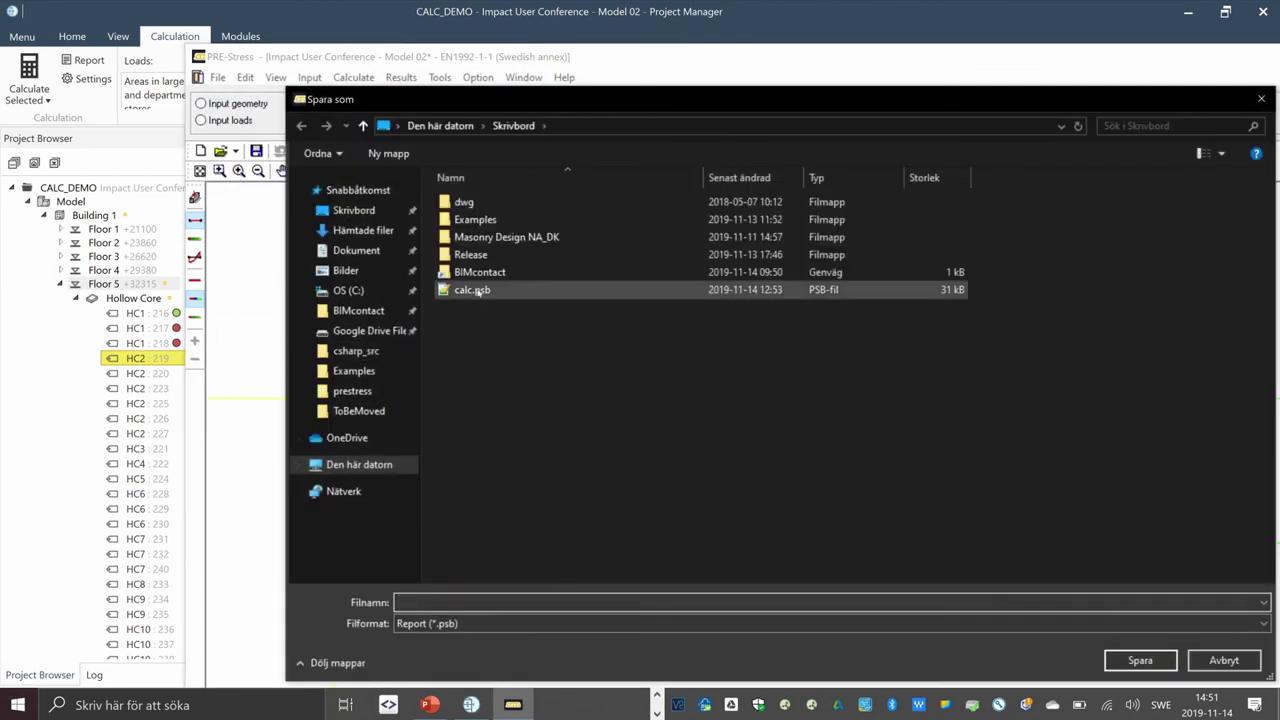
left_click(478, 291)
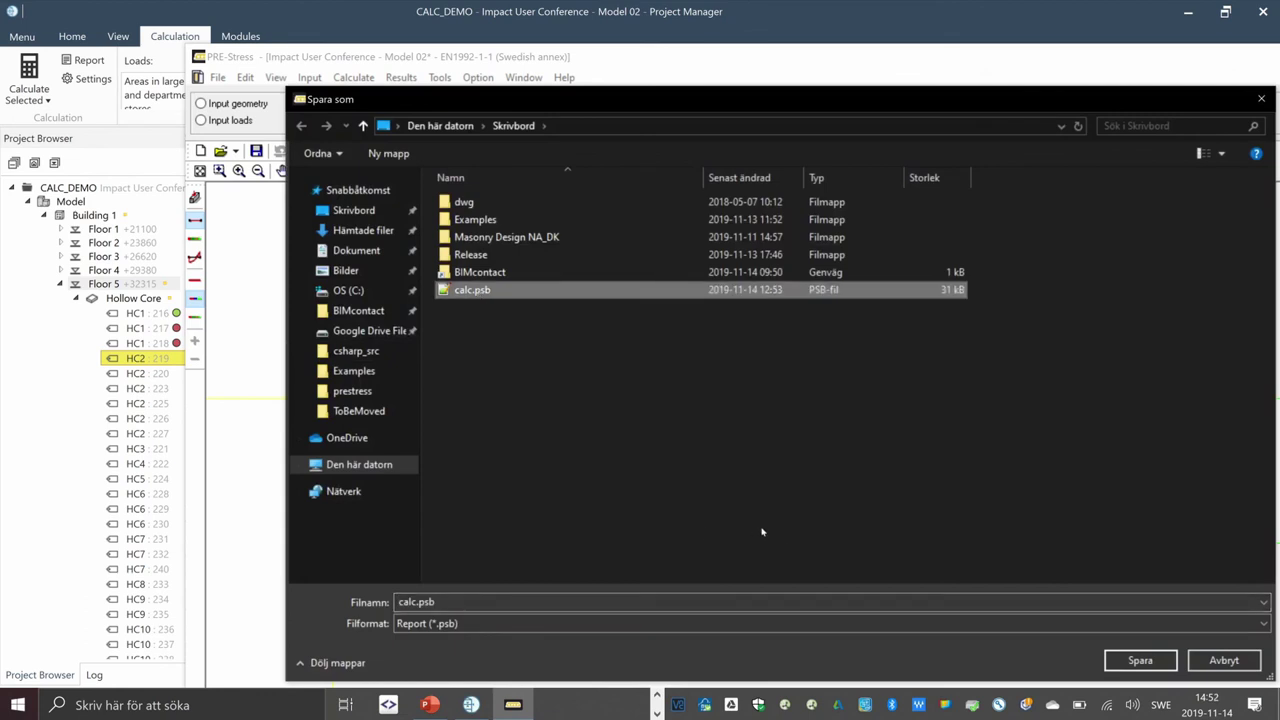
left_click(1140, 660)
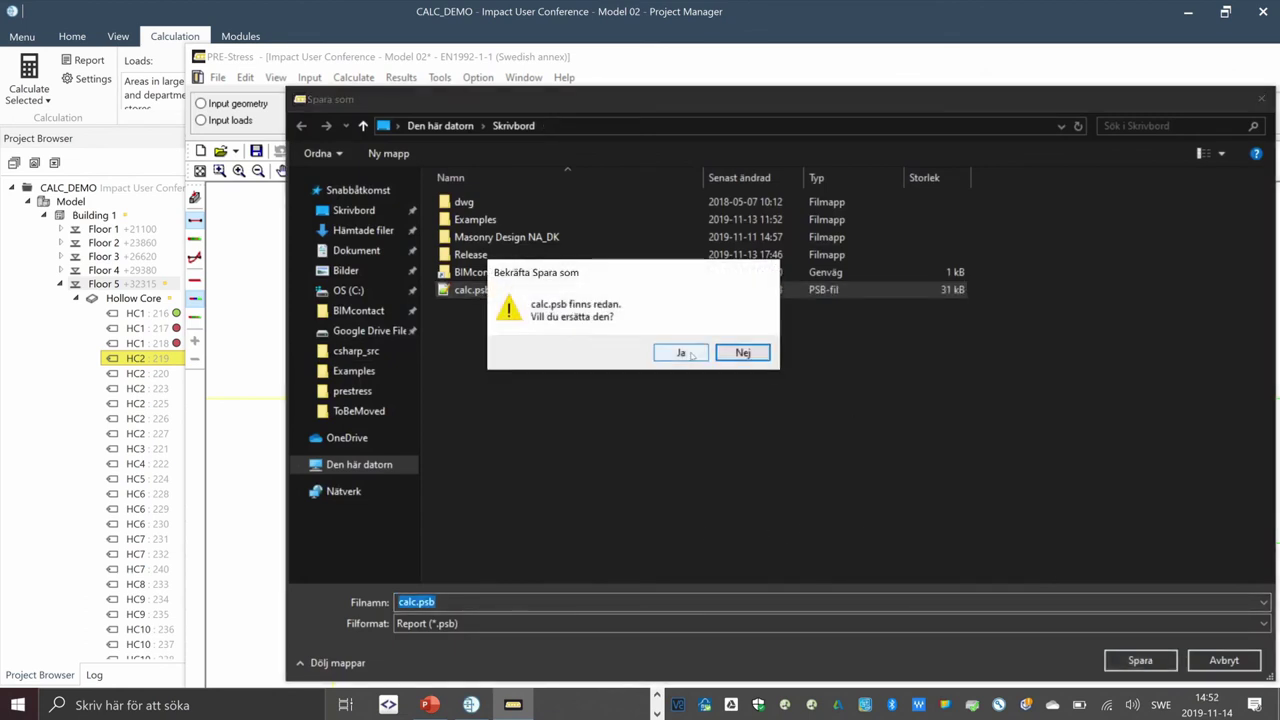
left_click(690, 354)
left_click(680, 352)
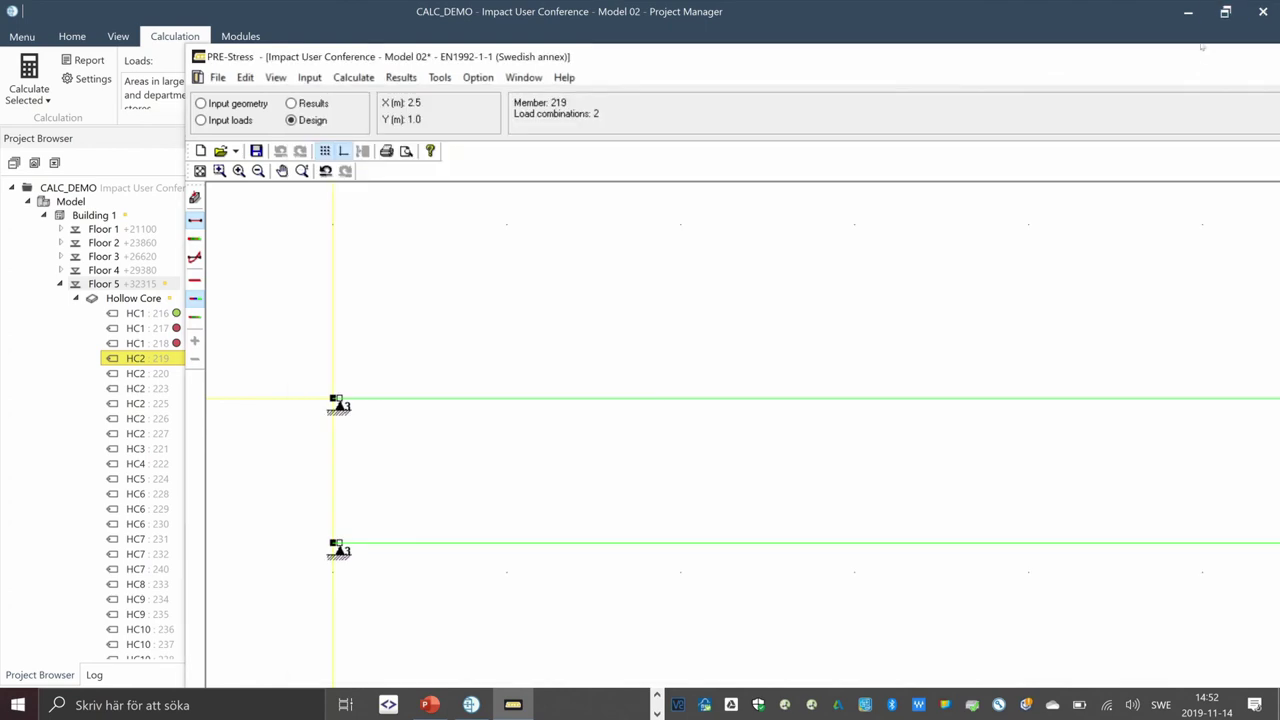
Close PRE-Stress without saving and import calc.psb's results for slab HC2 (219)
left_click(1171, 90)
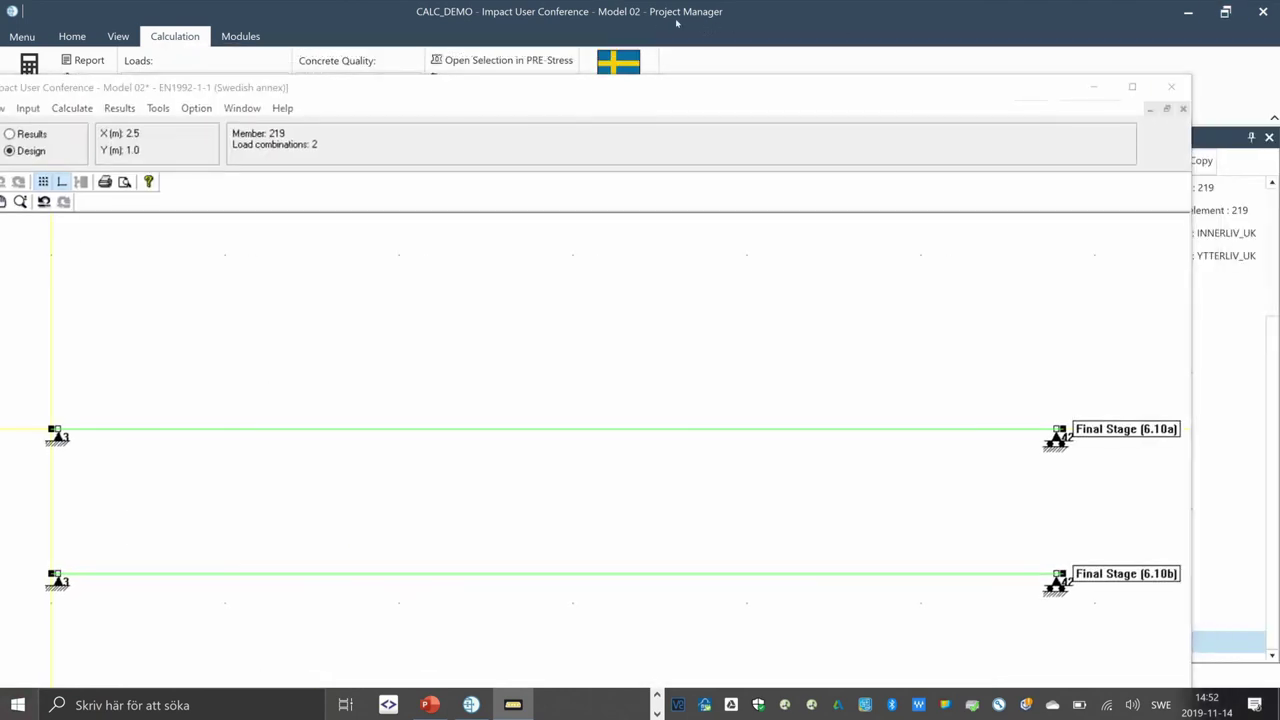
left_click(588, 487)
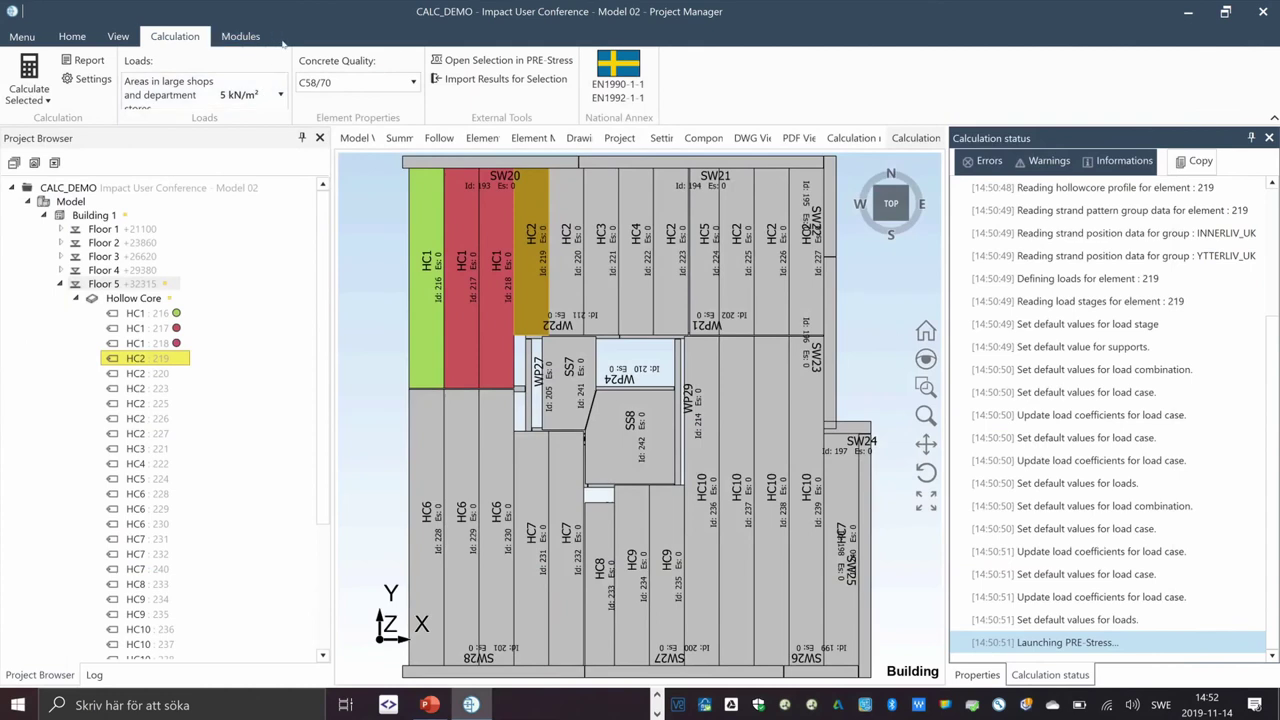
left_click(495, 80)
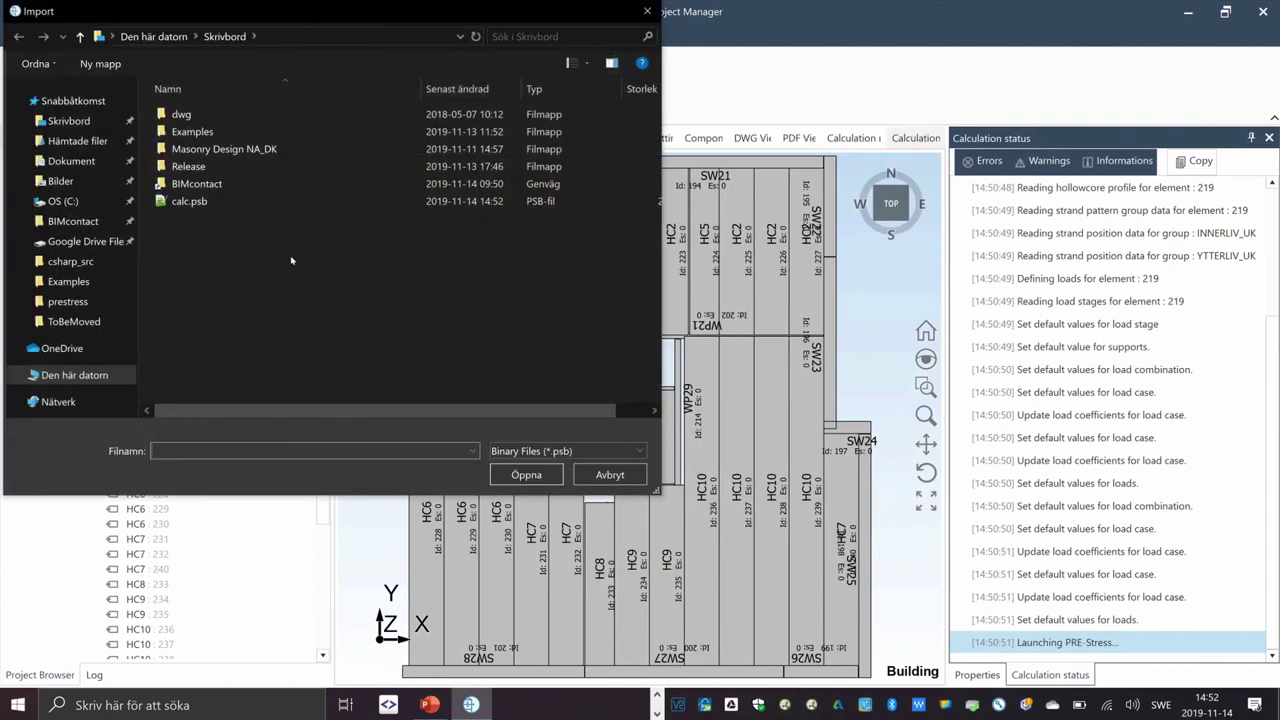
left_click(182, 201)
left_click(514, 478)
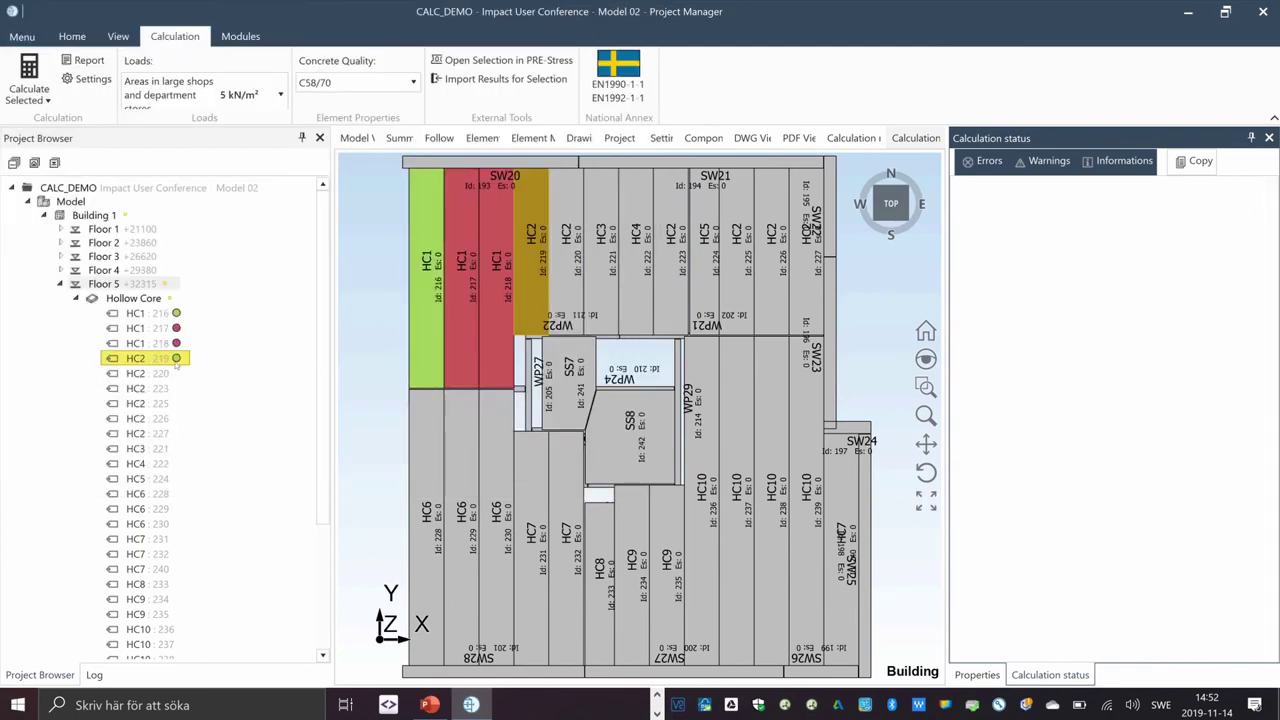
Reopen Floor 5 in Calculation View and show HC2 (219)'s report as a single page
right_click(140, 298)
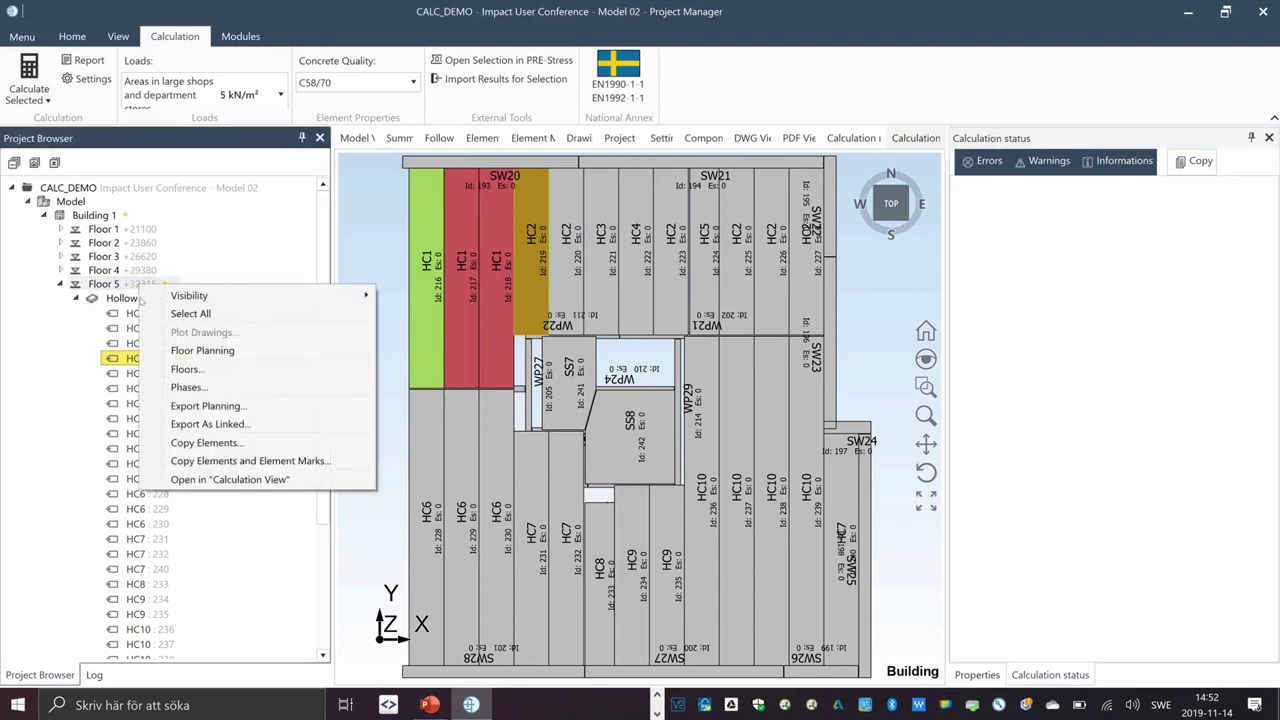
left_click(200, 480)
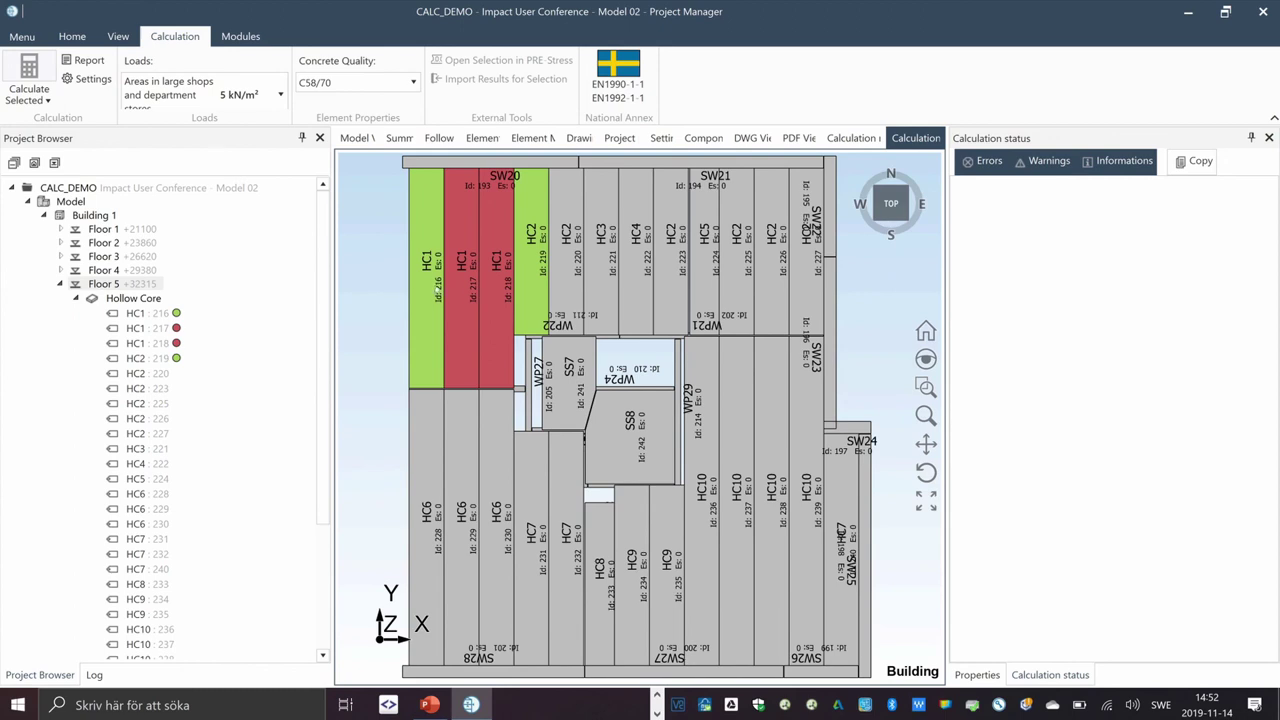
left_click(546, 208)
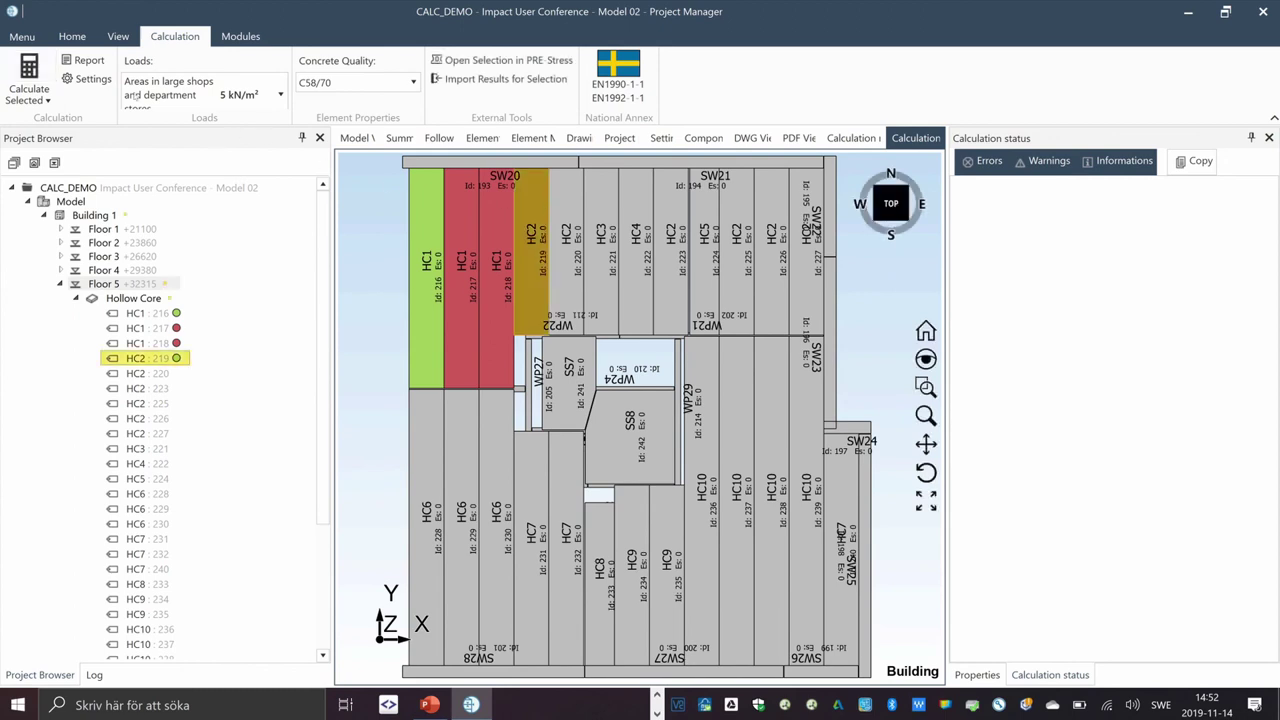
left_click(89, 61)
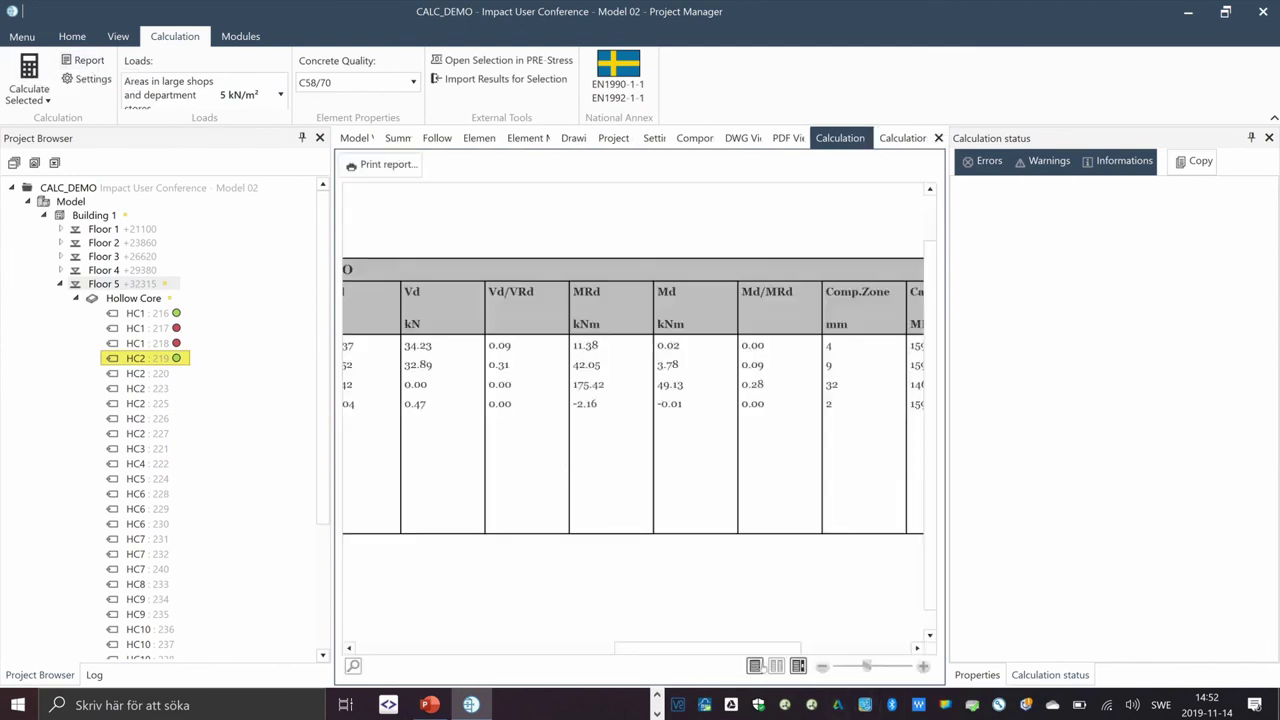
left_click(756, 666)
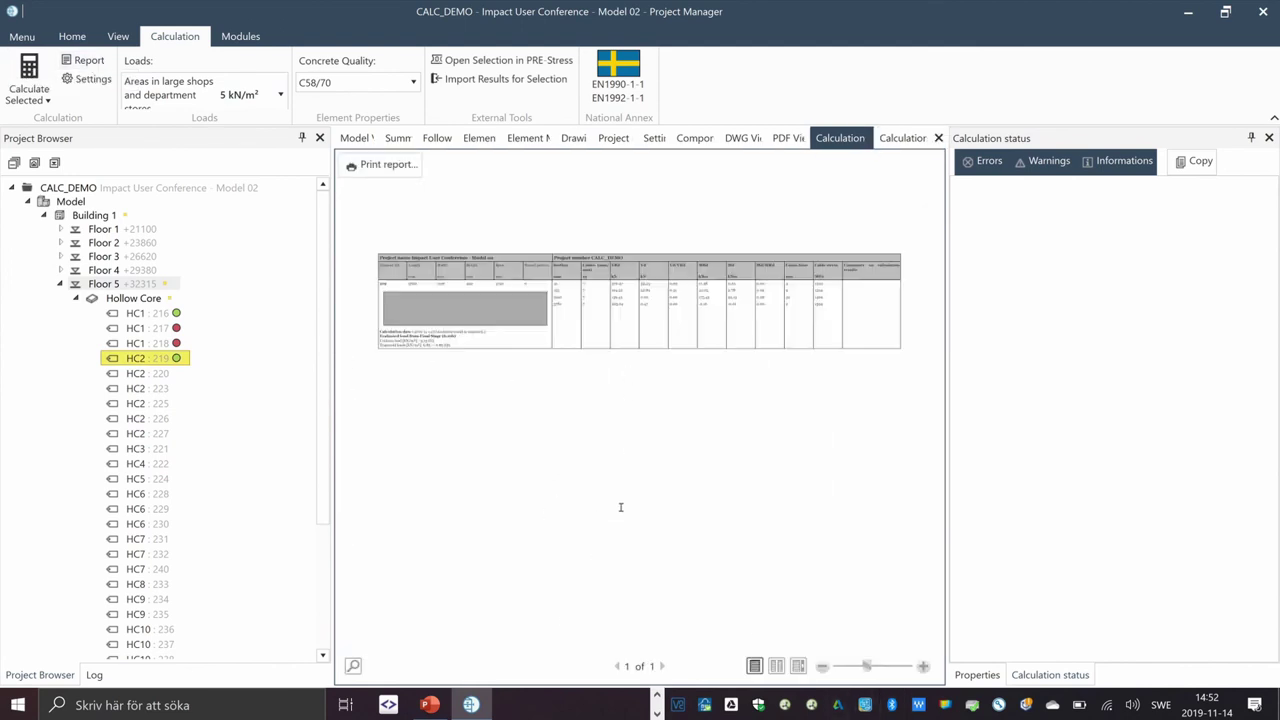